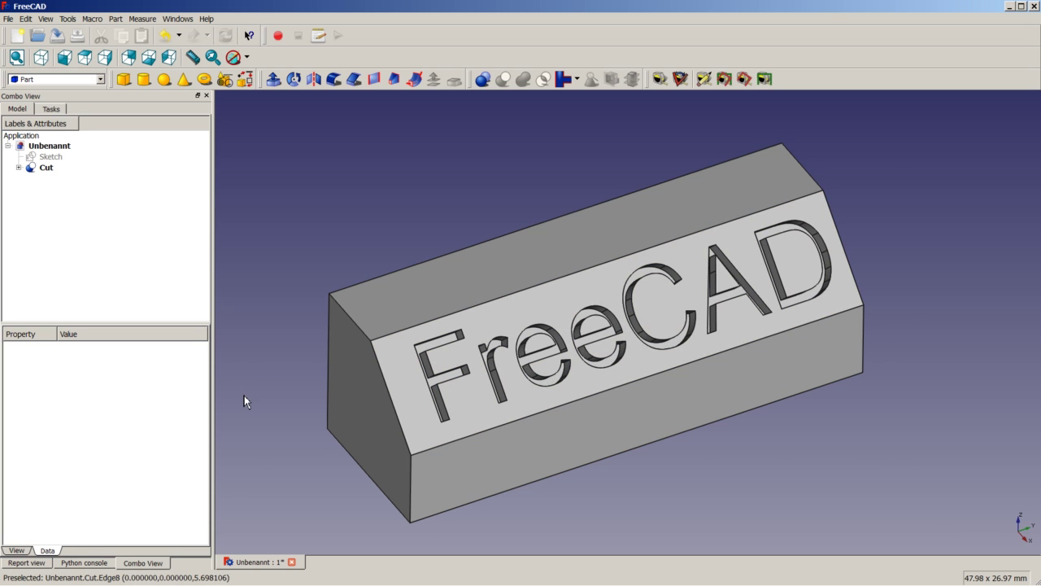
Bring up the FreeCAD website in Firefox and open the wiki's Tutorials list.
mouse_move(127, 579)
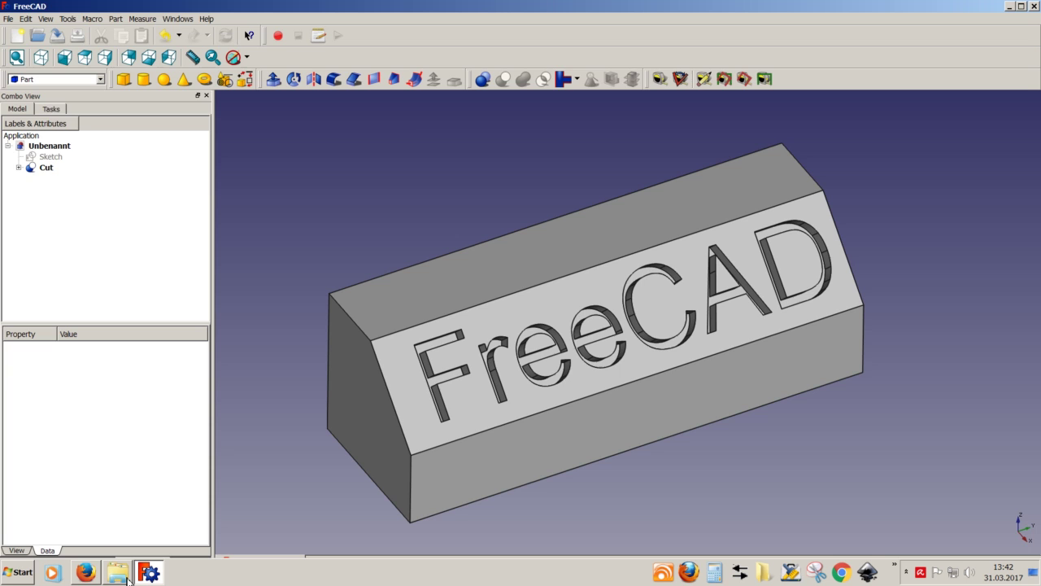
left_click(86, 572)
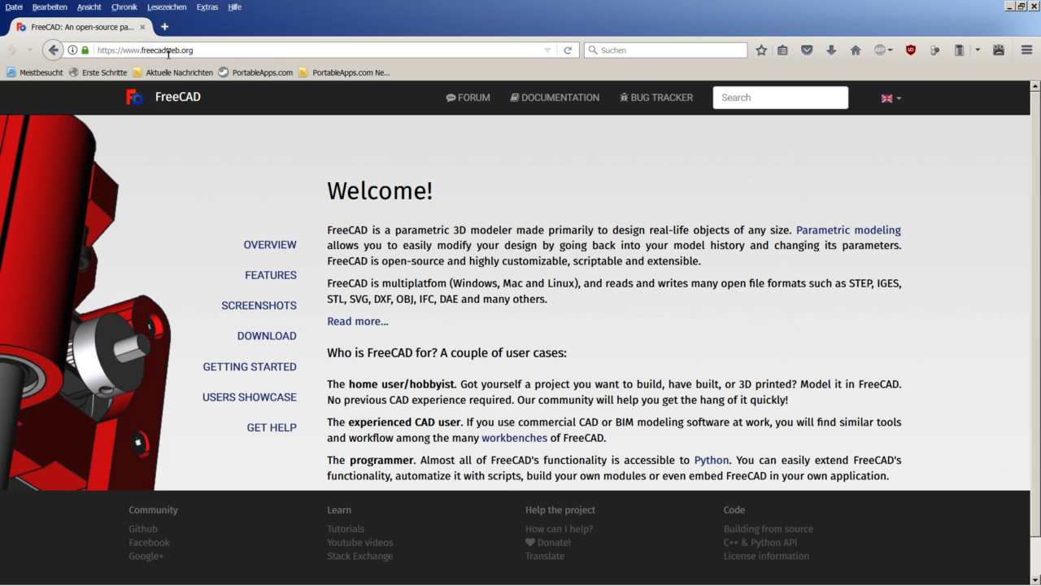
left_click(356, 530)
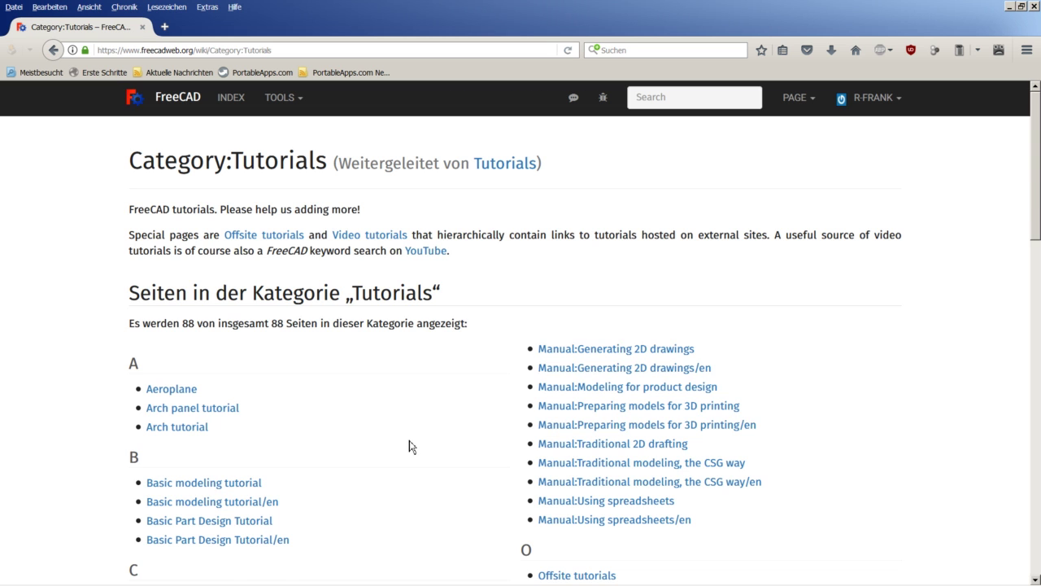
scroll(247, 407, "down", 5)
scroll(246, 407, "down", 2)
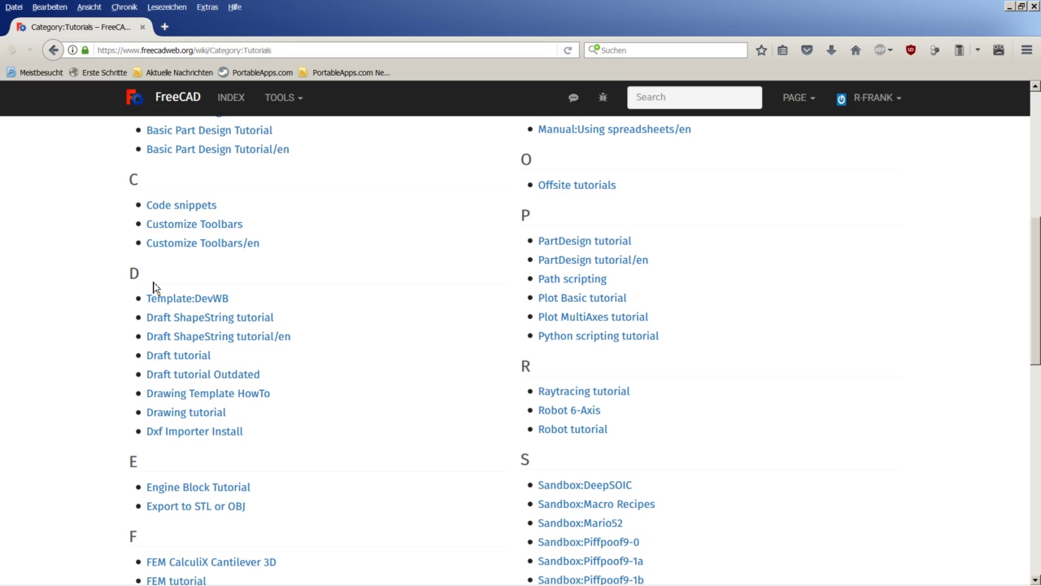
Open the Draft ShapeString tutorial and read through it from block to engraved text.
left_click(224, 323)
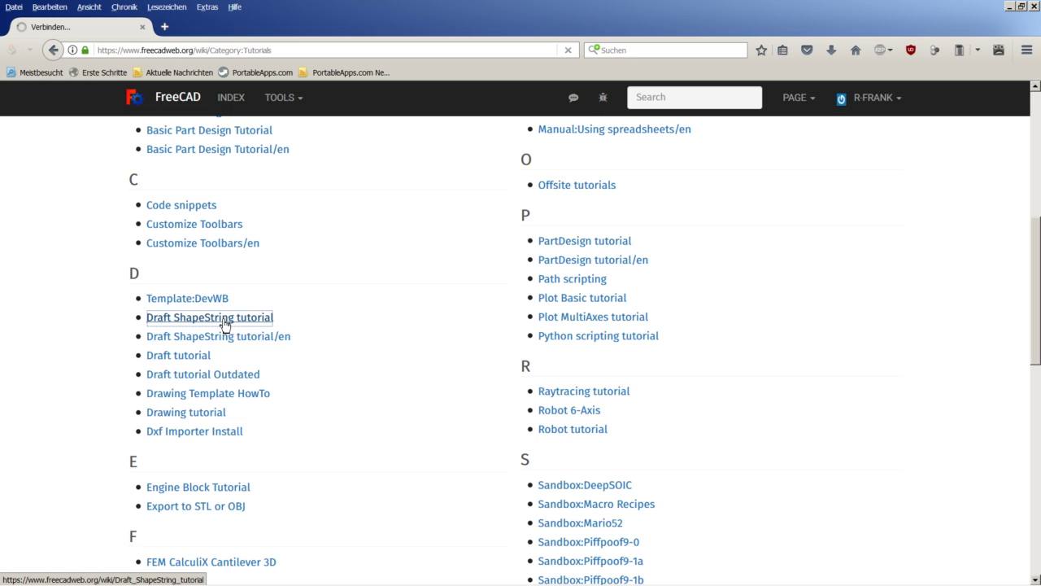
scroll(411, 318, "down", 10)
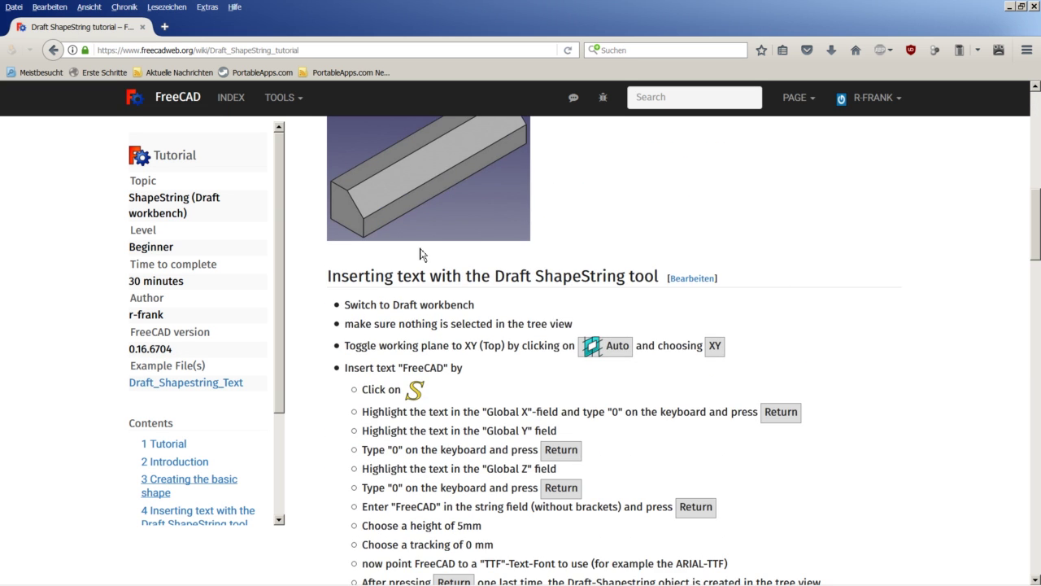
scroll(420, 255, "down", 10)
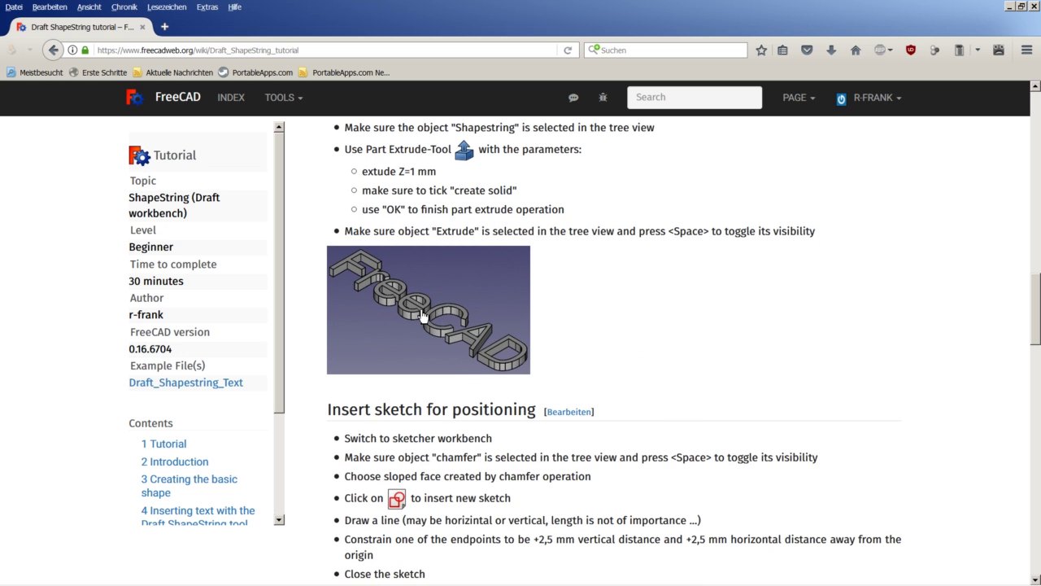
scroll(450, 372, "down", 3)
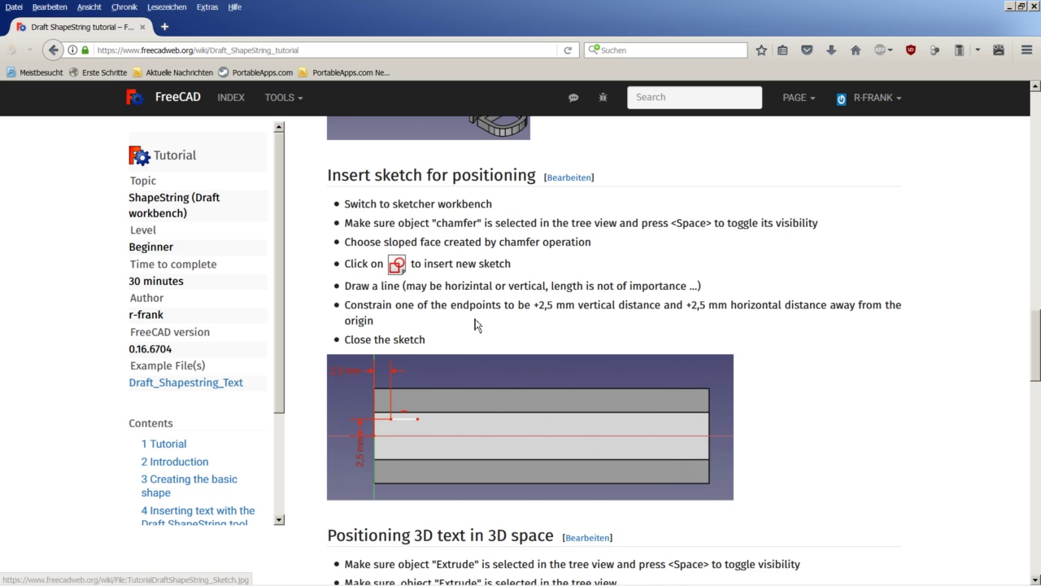
scroll(476, 323, "down", 9)
scroll(458, 297, "down", 5)
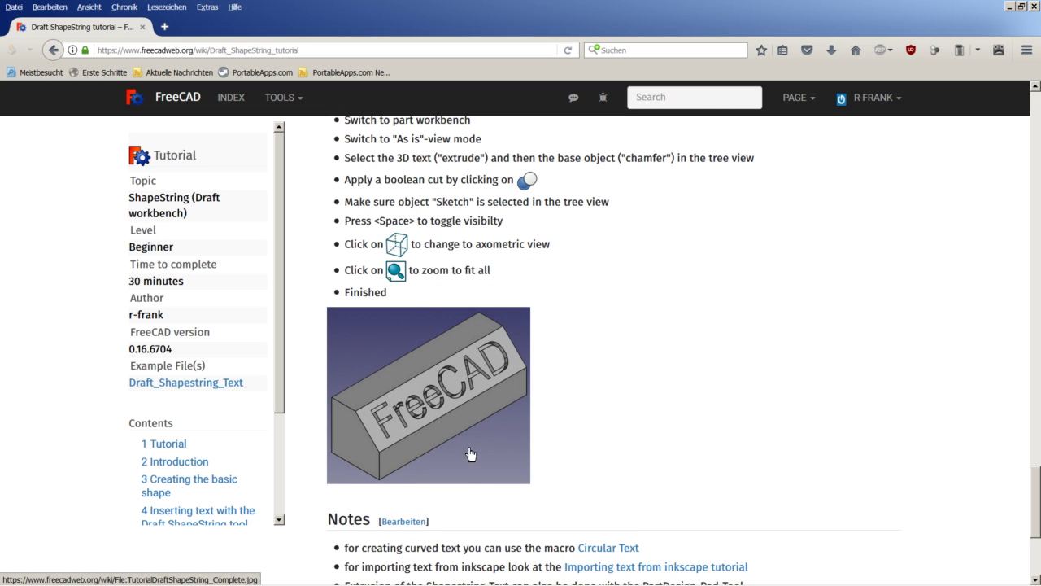
scroll(469, 456, "up", 13)
scroll(513, 414, "up", 3)
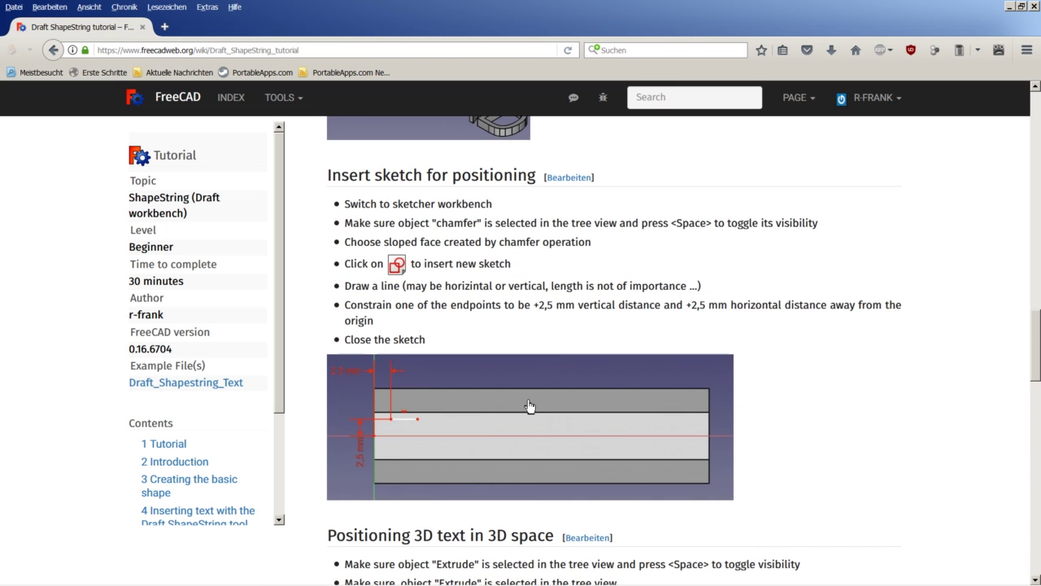
scroll(520, 414, "up", 1)
scroll(520, 415, "up", 1)
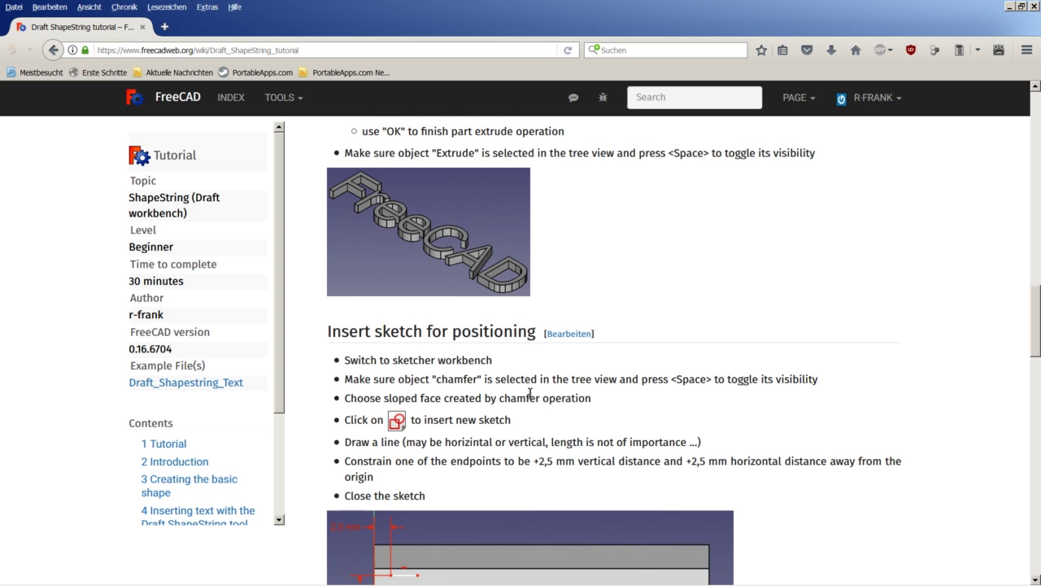
scroll(530, 392, "up", 10)
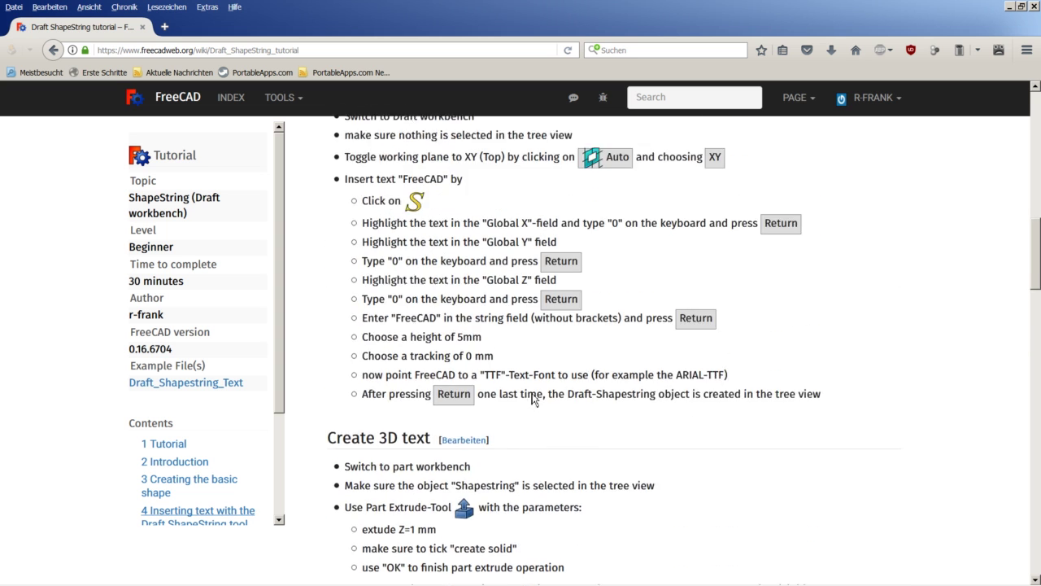
scroll(533, 393, "up", 6)
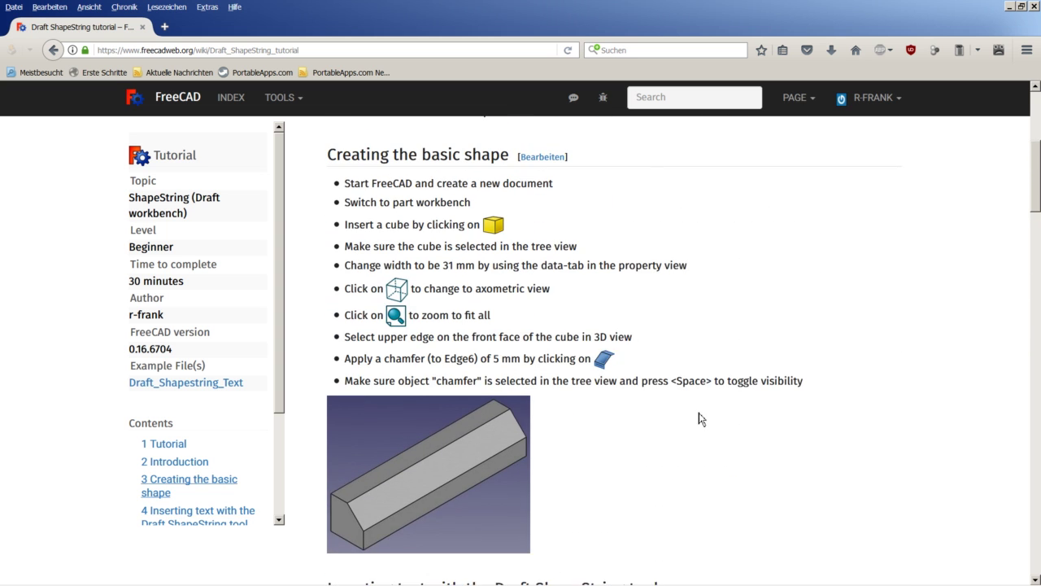
In FreeCAD, confirm version 0.16 revision 6706 in the About dialog and close it.
left_click(147, 580)
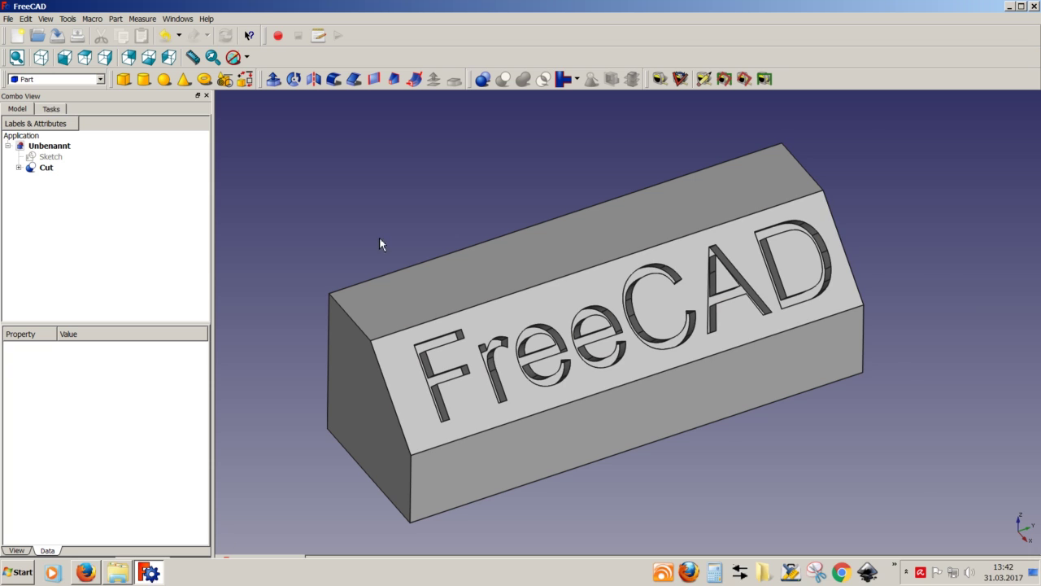
left_click(207, 18)
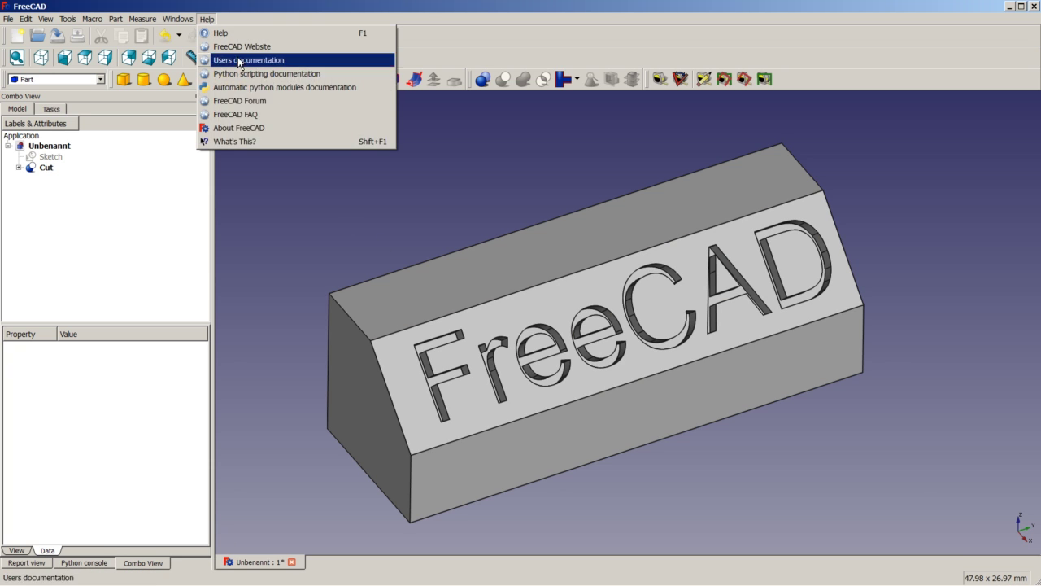
left_click(251, 132)
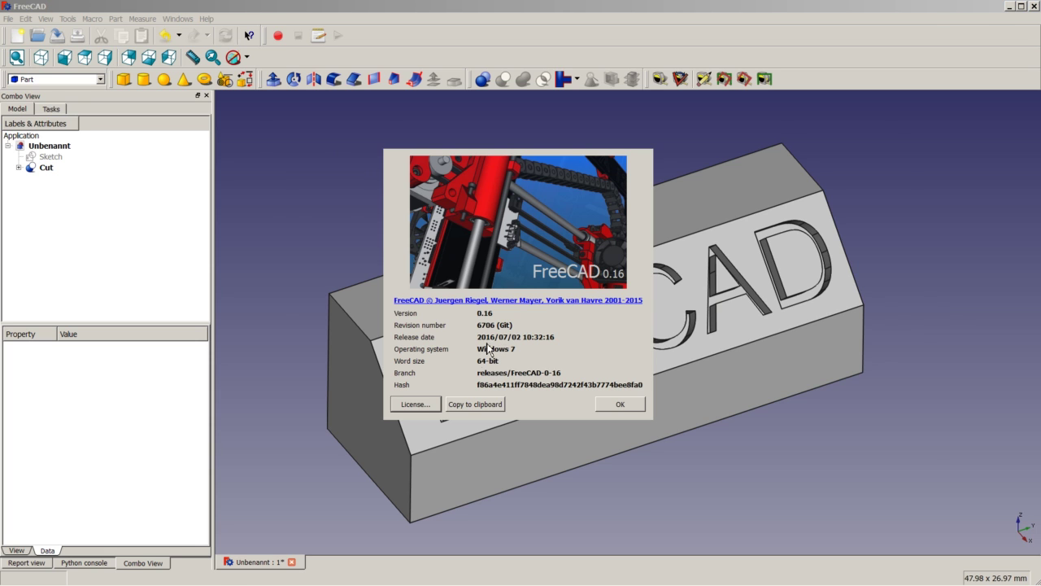
left_click(640, 402)
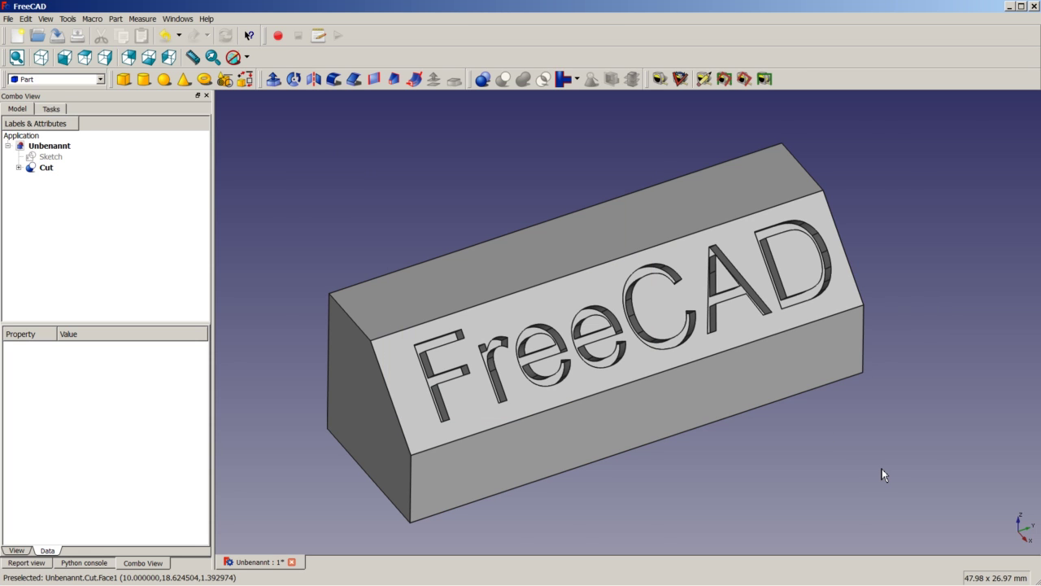
Replace the engraved block document with a new Unnamed document, keeping Blender navigation.
key("ctrl+F4")
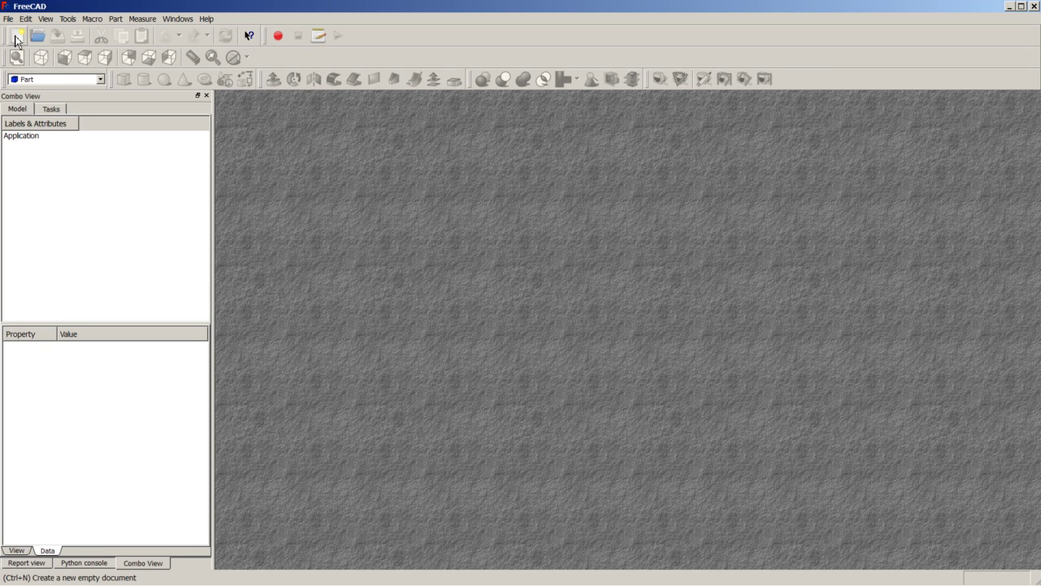
left_click(17, 36)
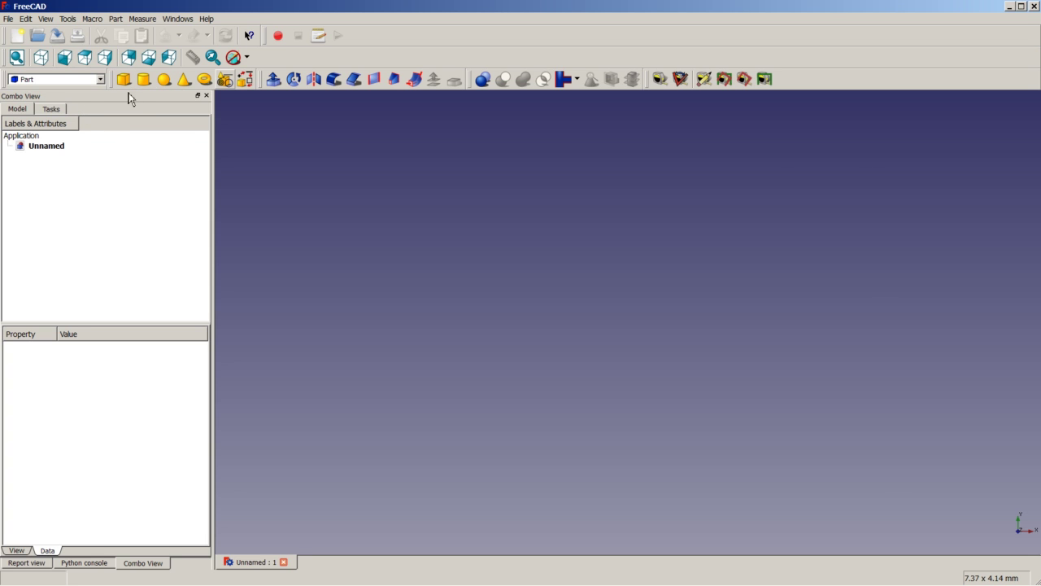
right_click(489, 400)
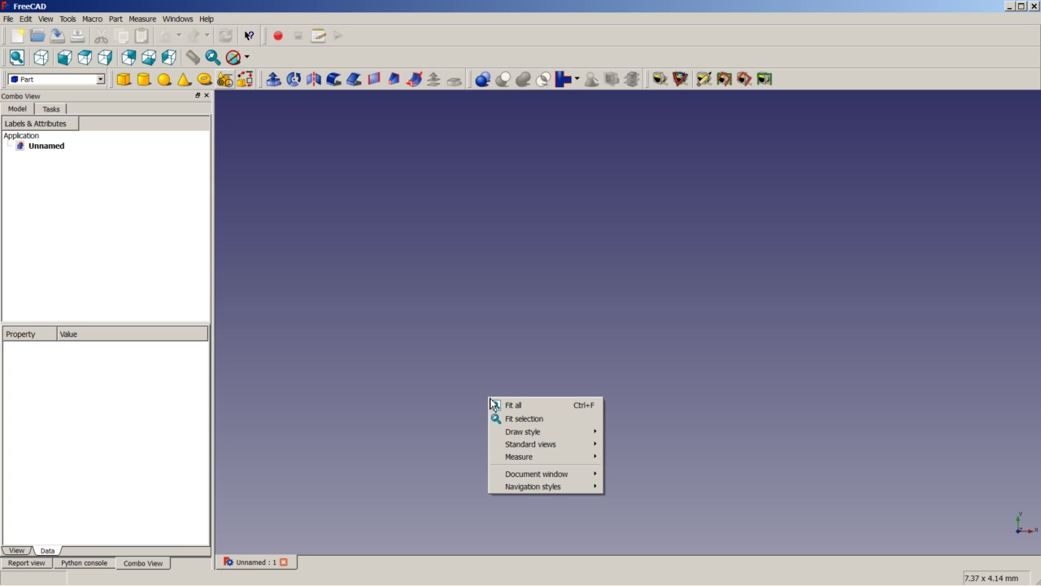
mouse_move(512, 491)
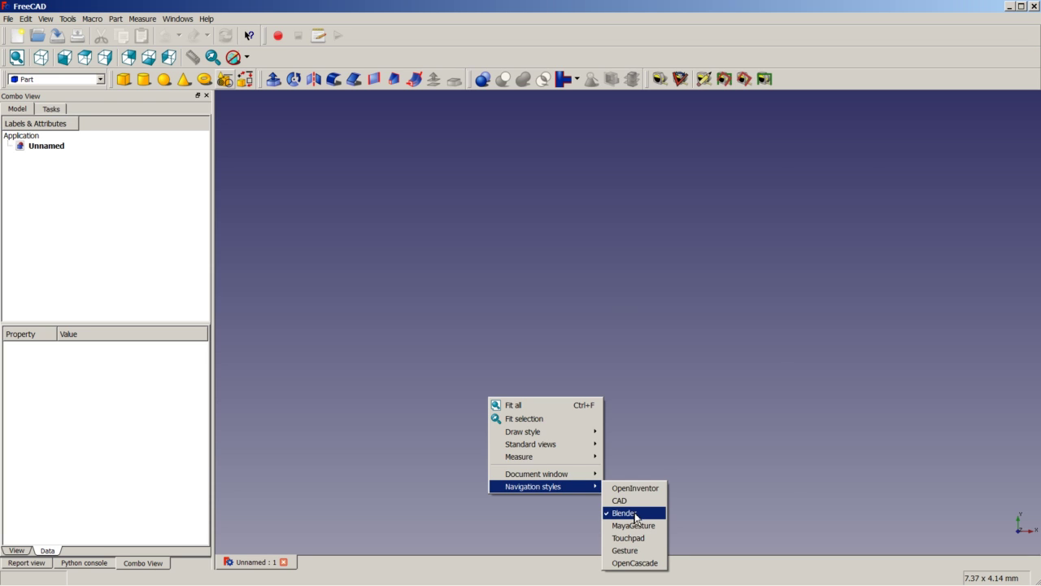
left_click(675, 329)
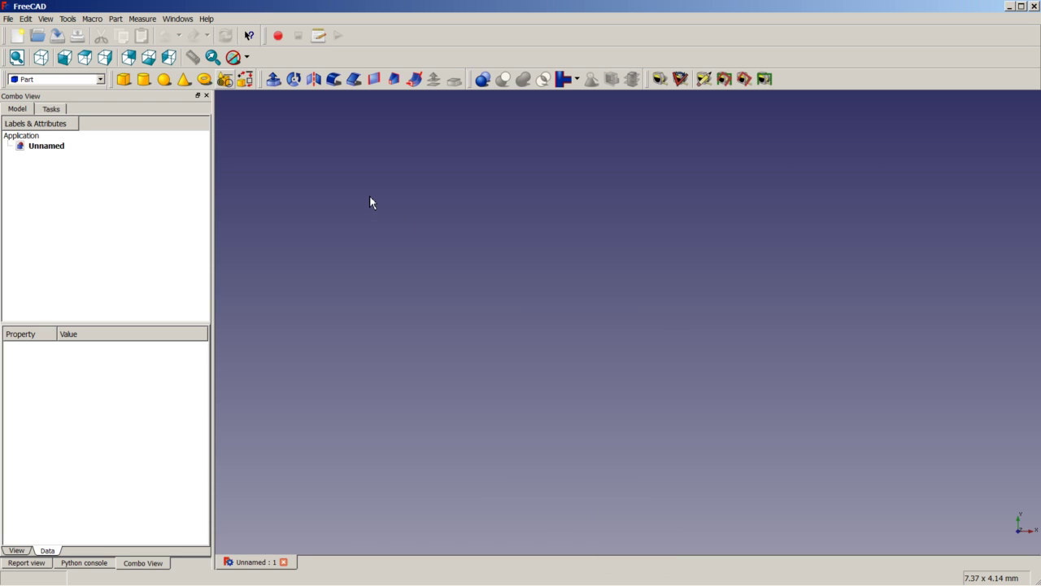
Add a Cube, change its Width from 10 to 31 mm, and switch to axonometric view.
left_click(124, 79)
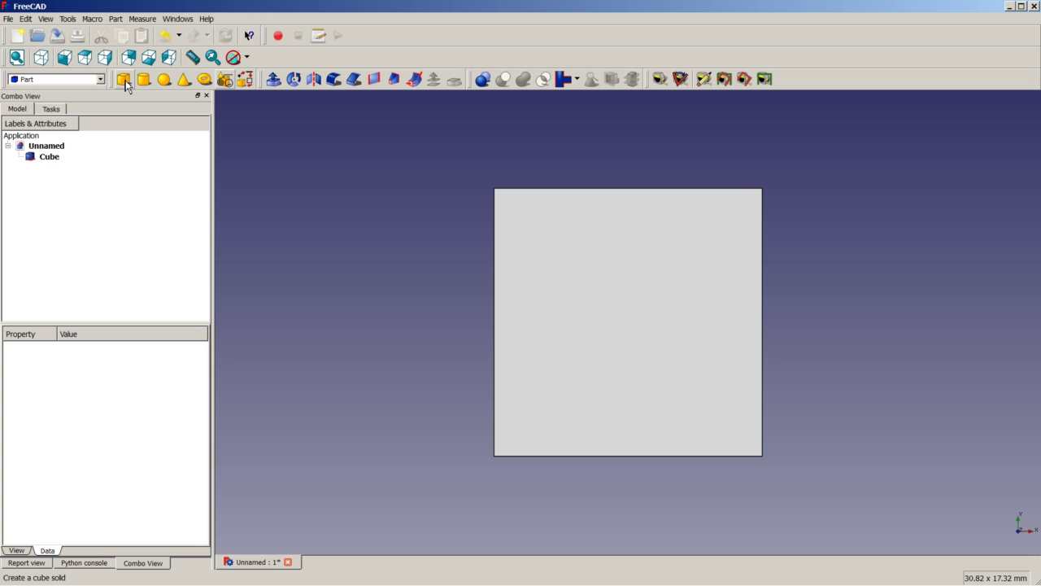
left_click(49, 157)
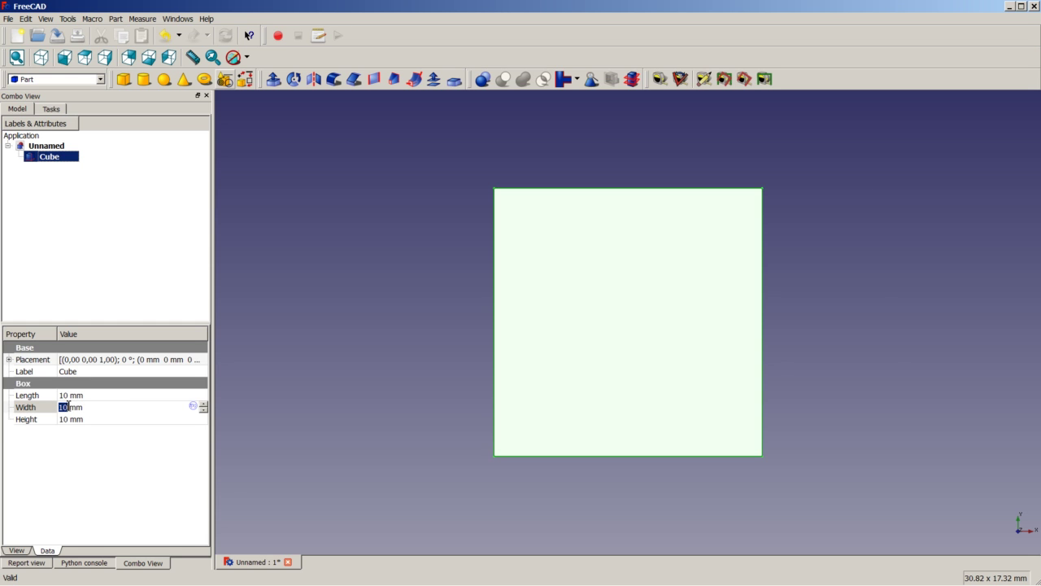
left_click(85, 573)
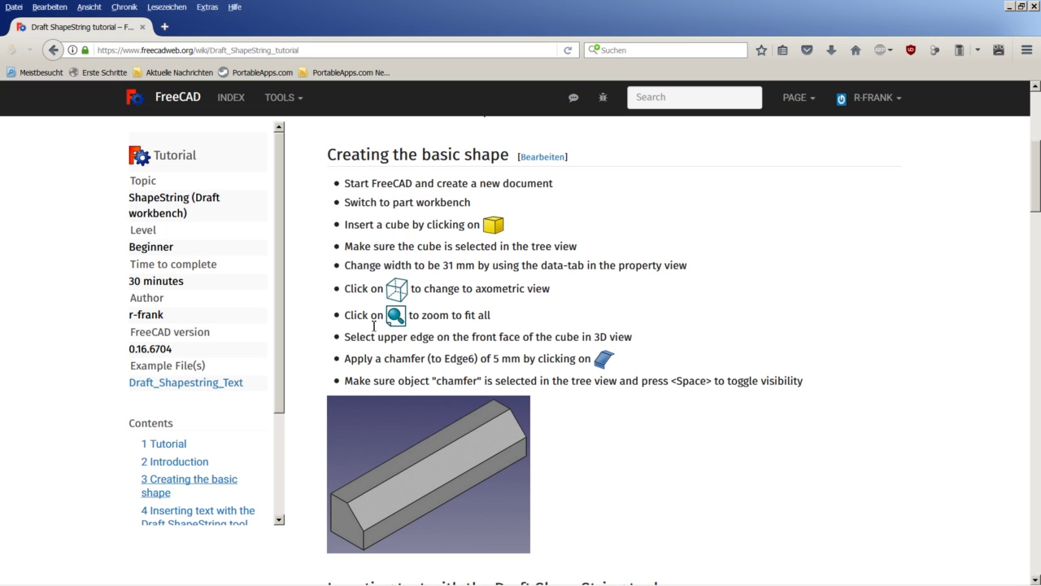
left_click(151, 574)
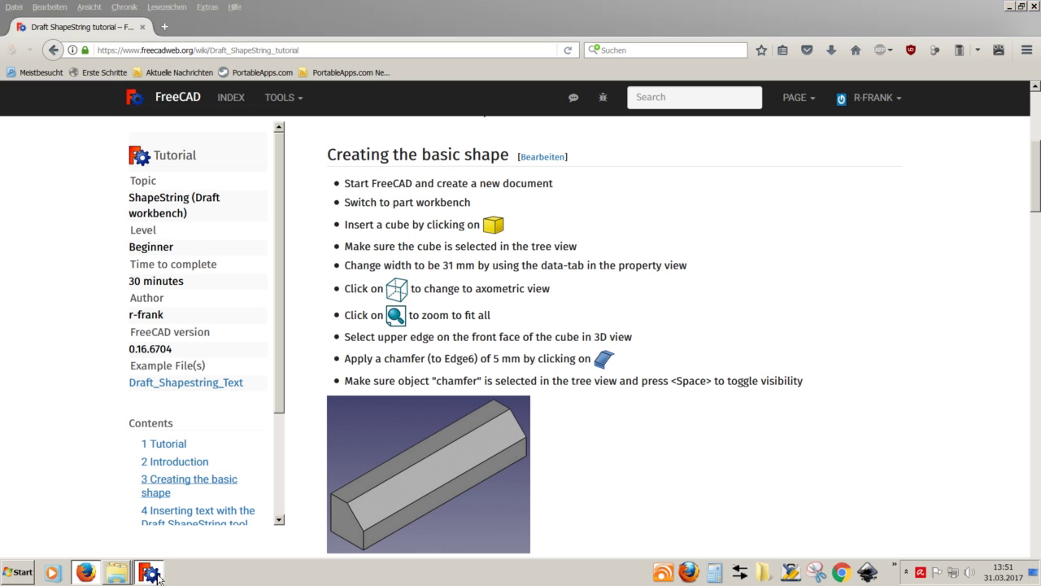
left_click(80, 406)
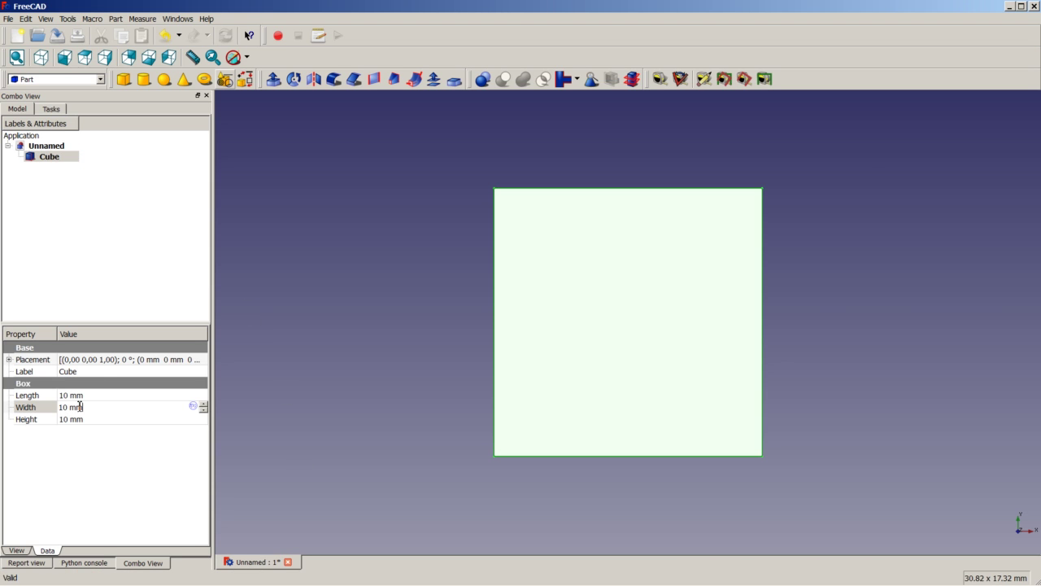
left_click_drag(68, 409, 59, 406)
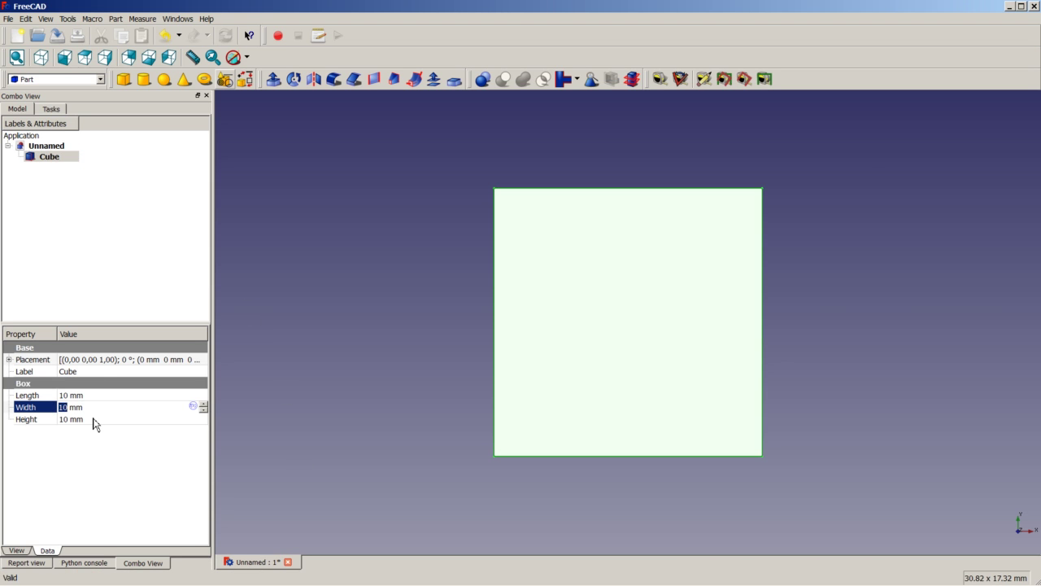
type("31")
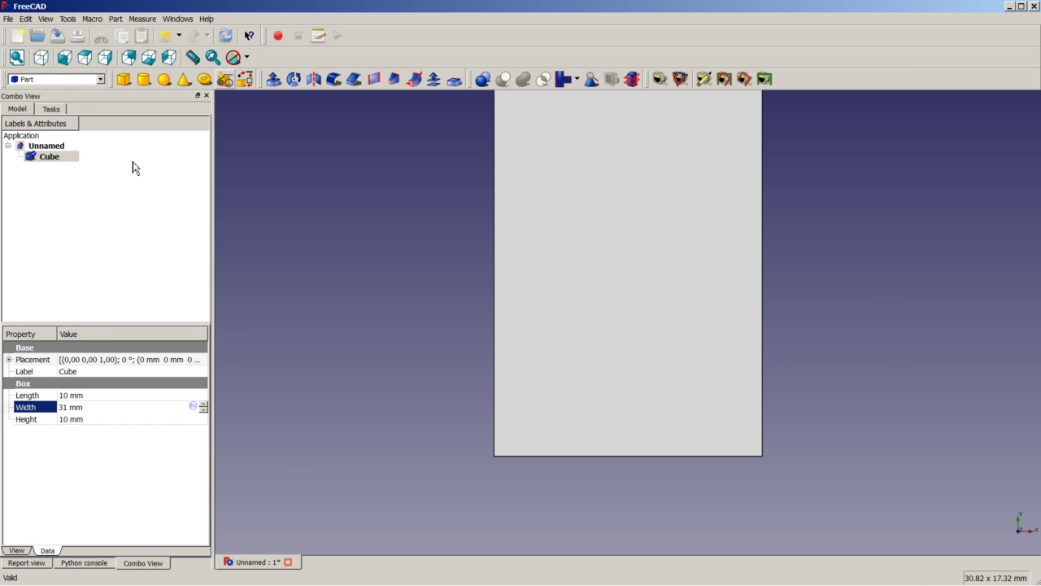
left_click(44, 60)
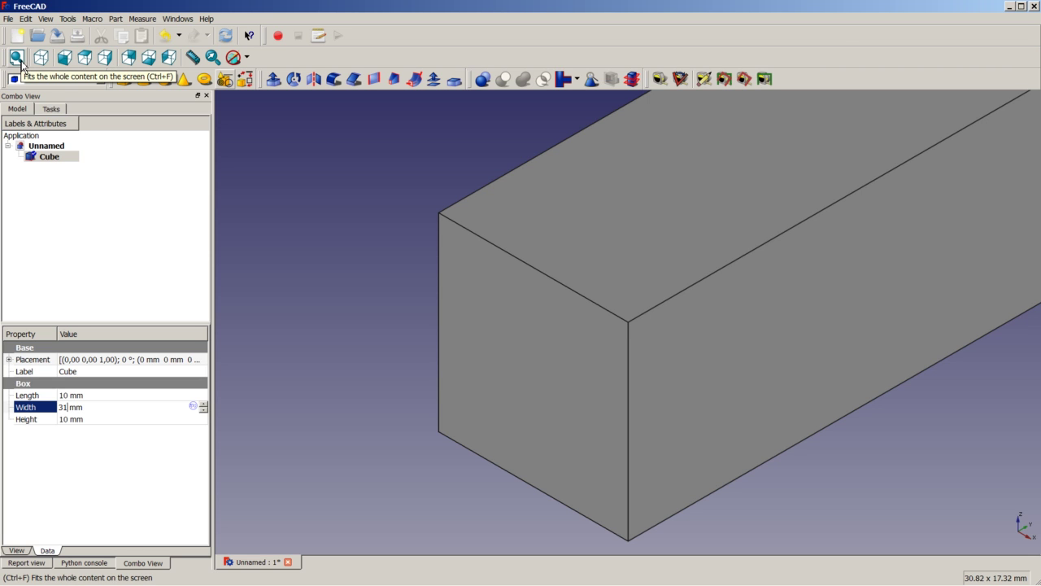
Fit the 10 x 31 x 10 mm box in the view and recompute the document.
left_click(19, 61)
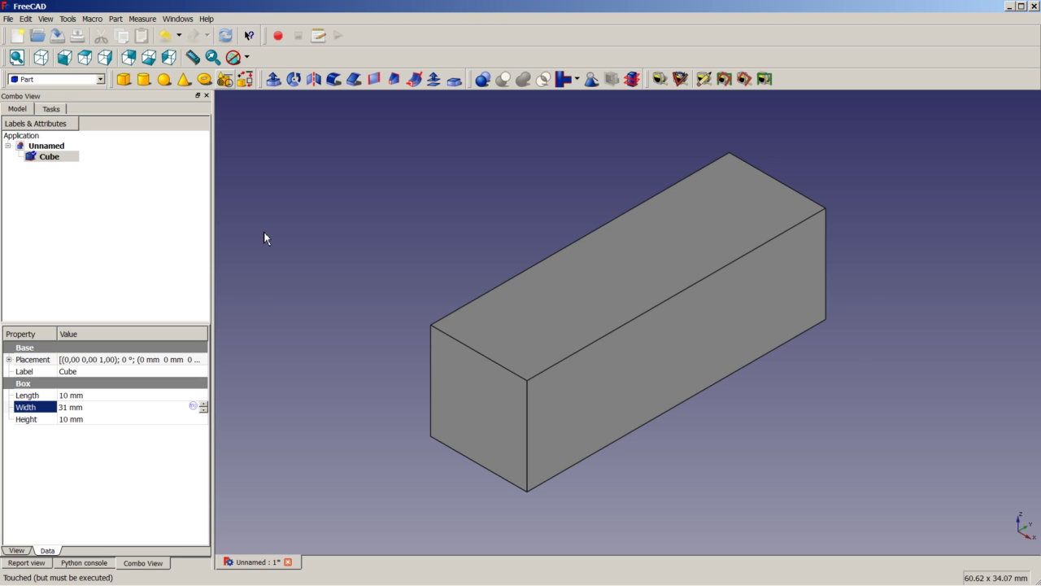
left_click(227, 37)
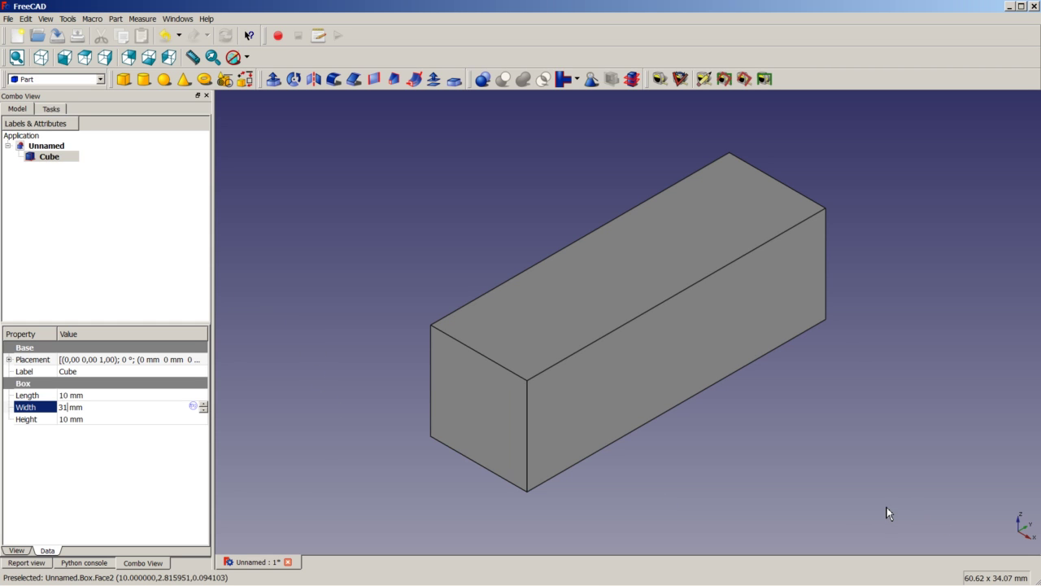
Select only the top edge of the box's long front face.
key("Return")
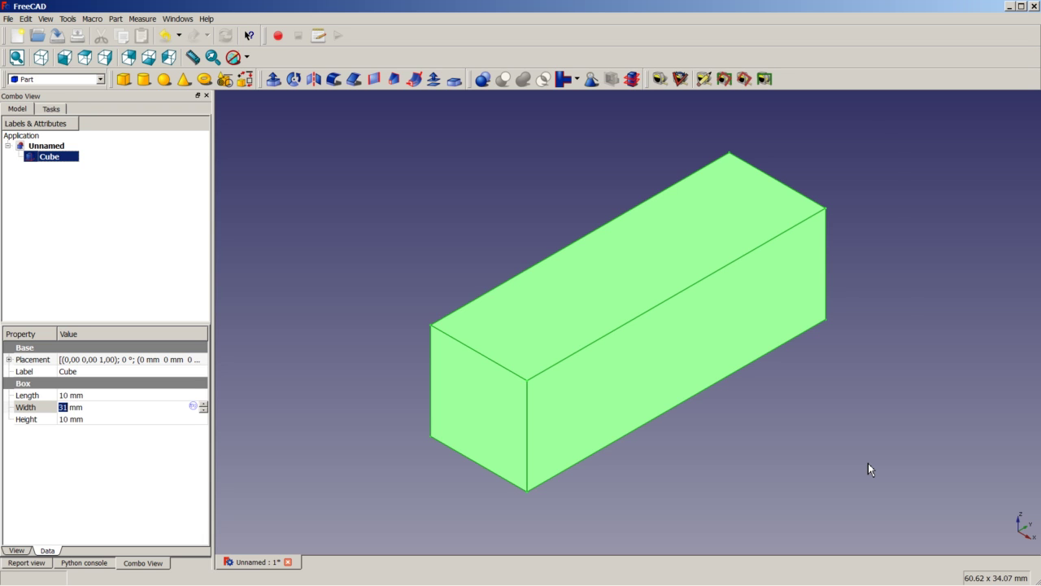
left_click(324, 270)
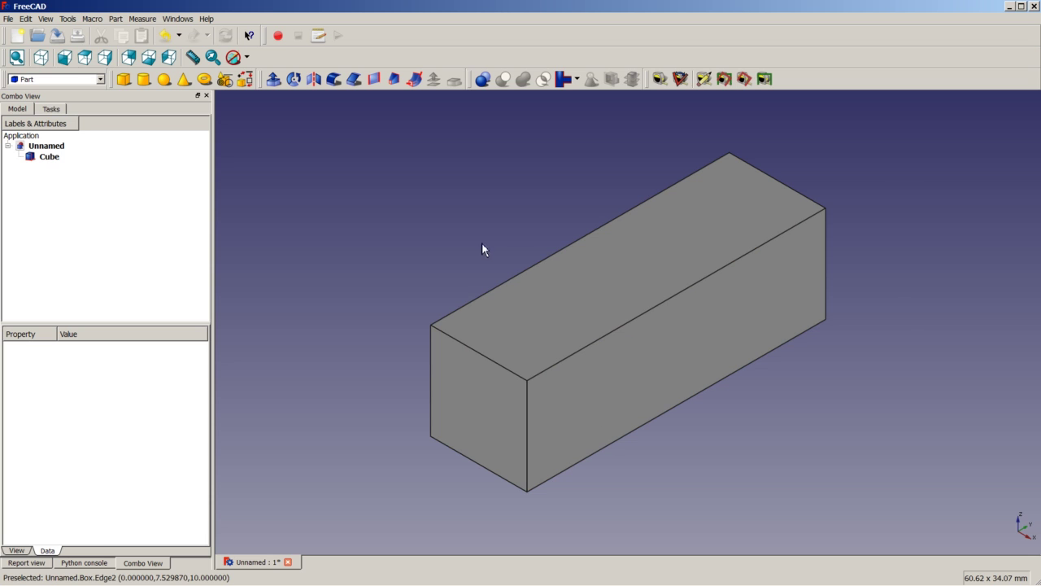
left_click(559, 368)
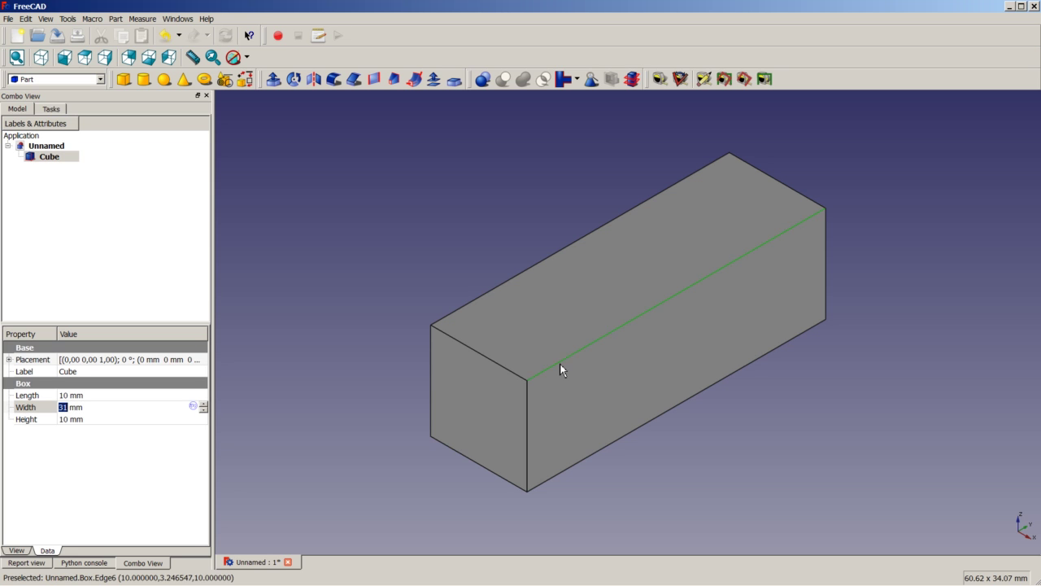
Chamfer Edge6 with a 5 mm length, creating a sloped top face.
left_click(356, 83)
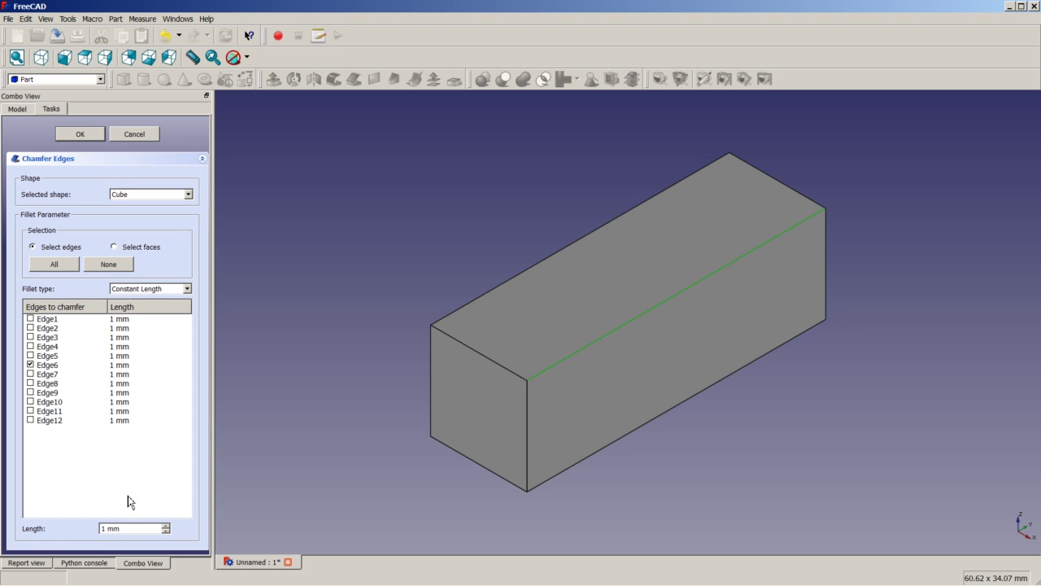
double_click(104, 528)
left_click(80, 134)
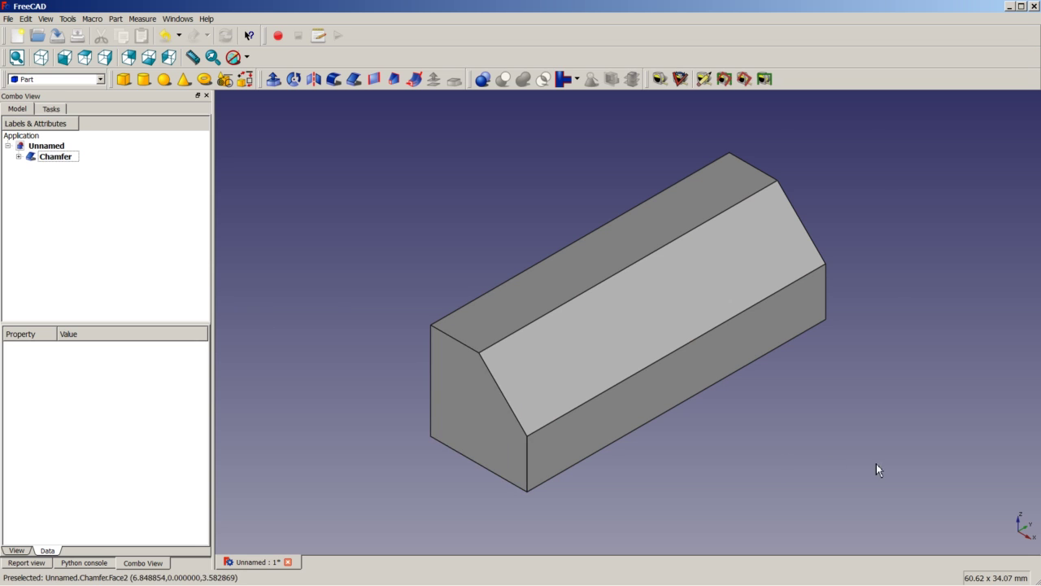
Toggle the Chamfer object's visibility off and clear the selection.
scroll(885, 457, "down", 1)
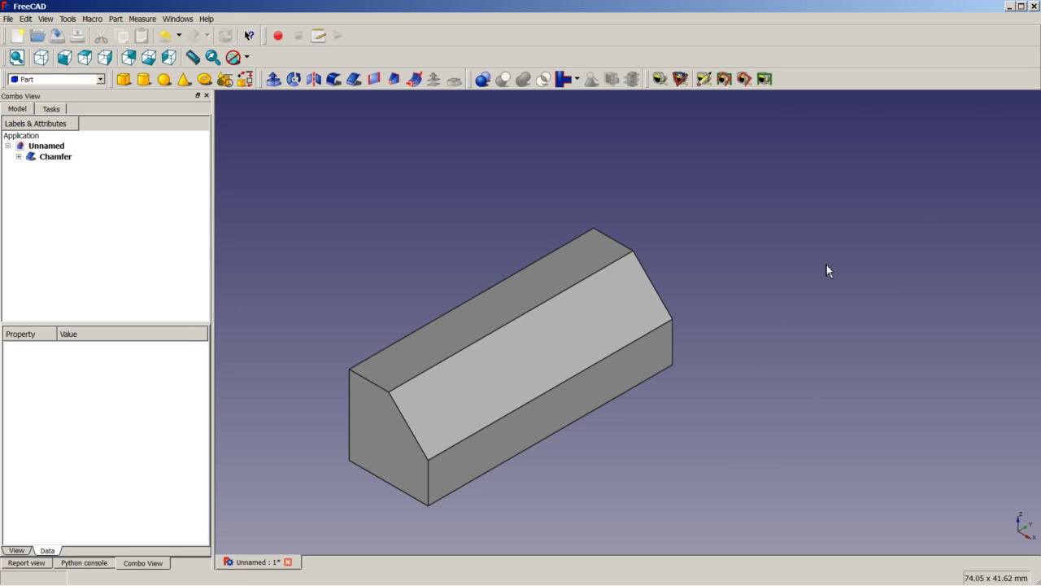
left_click(45, 160)
right_click(44, 160)
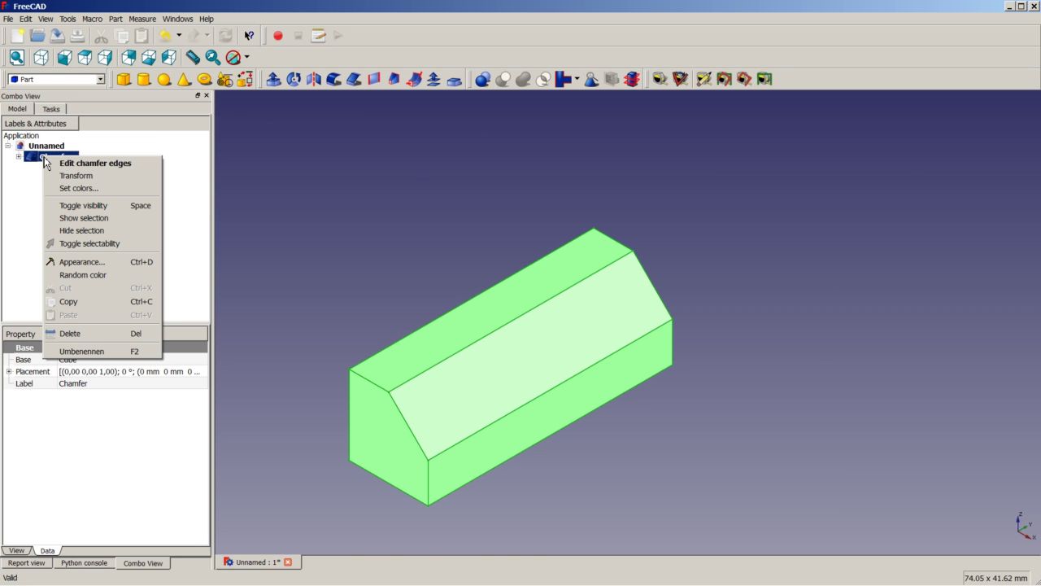
left_click(110, 206)
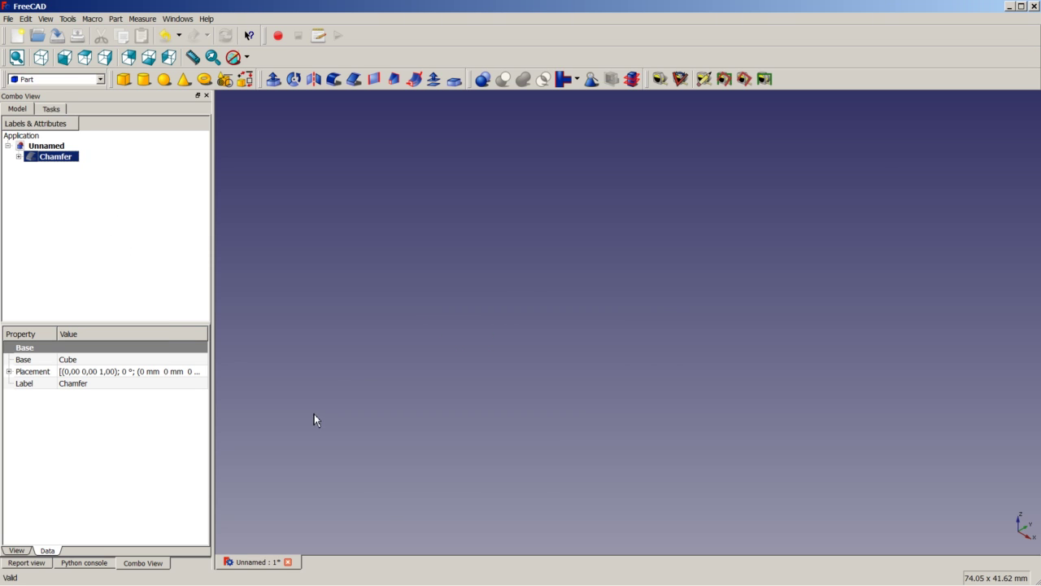
left_click(305, 229)
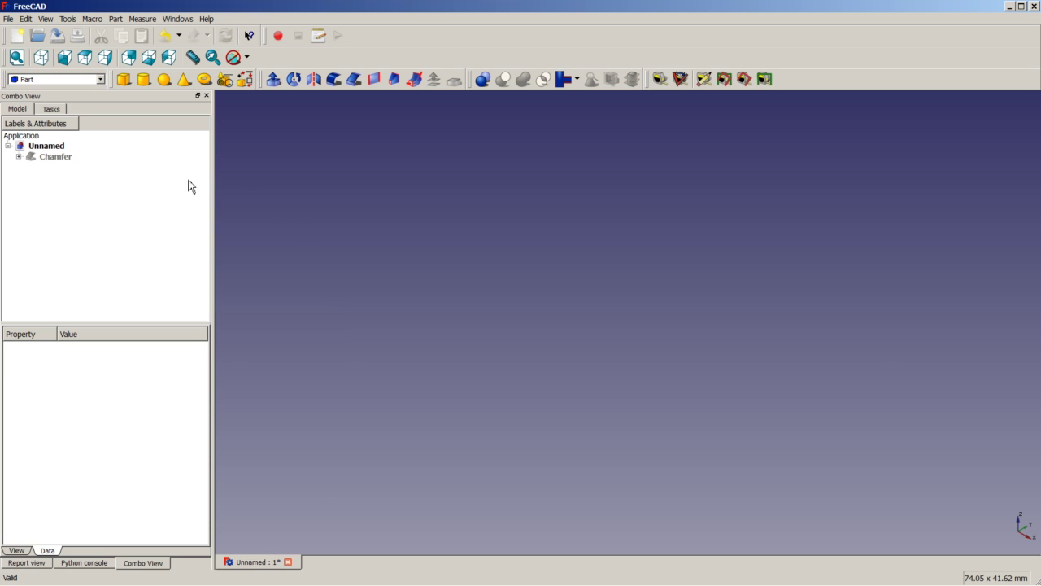
Activate the Draft workbench, consulting the ShapeString tutorial before returning to FreeCAD.
left_click(100, 79)
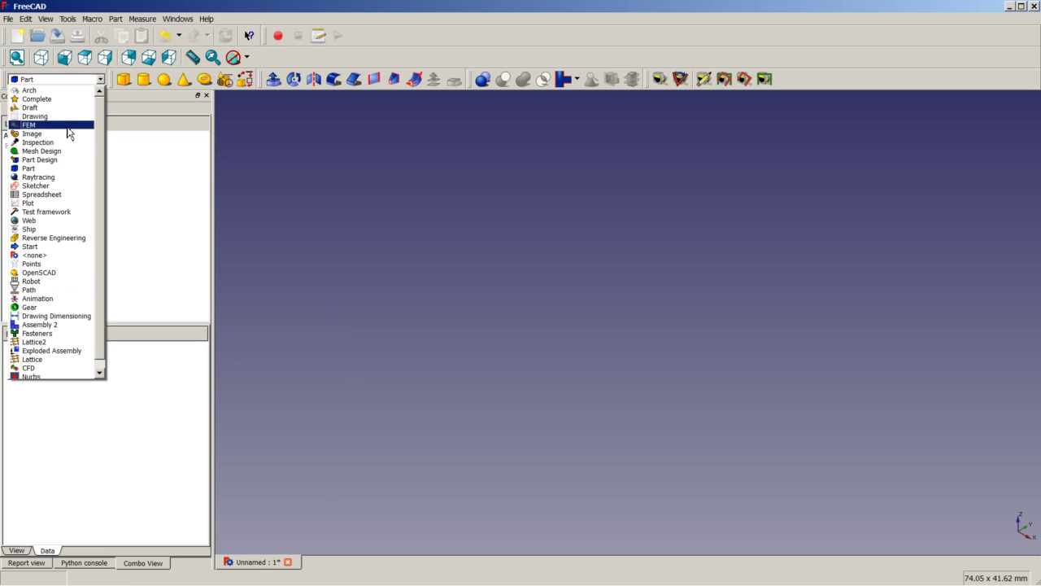
left_click(30, 107)
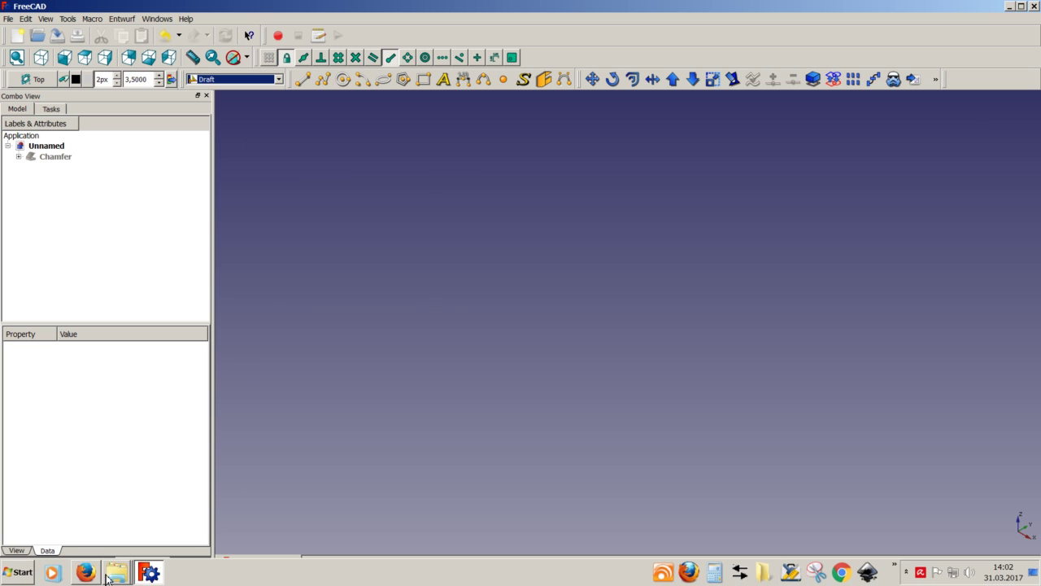
left_click(84, 573)
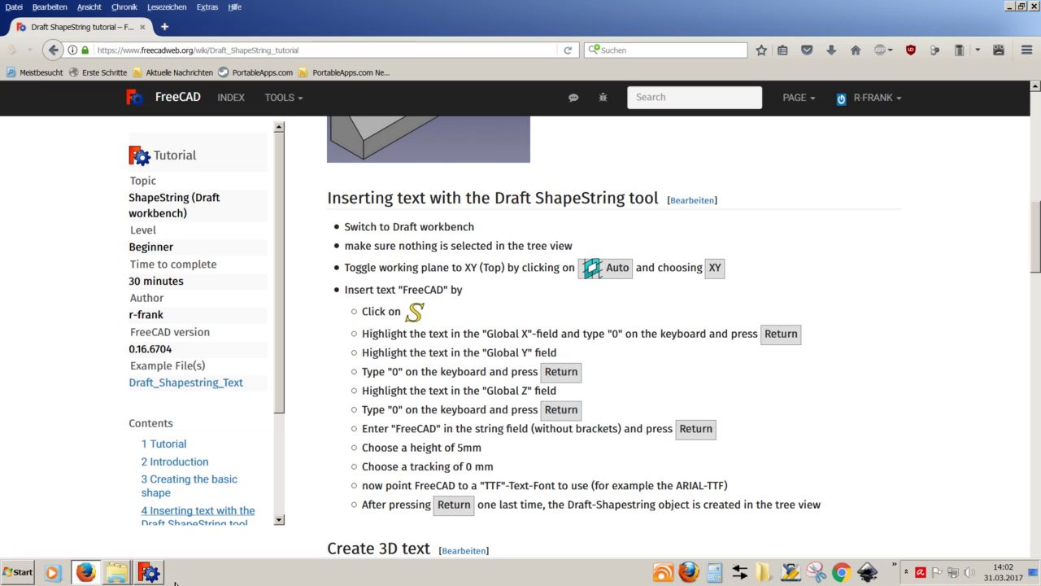
left_click(149, 572)
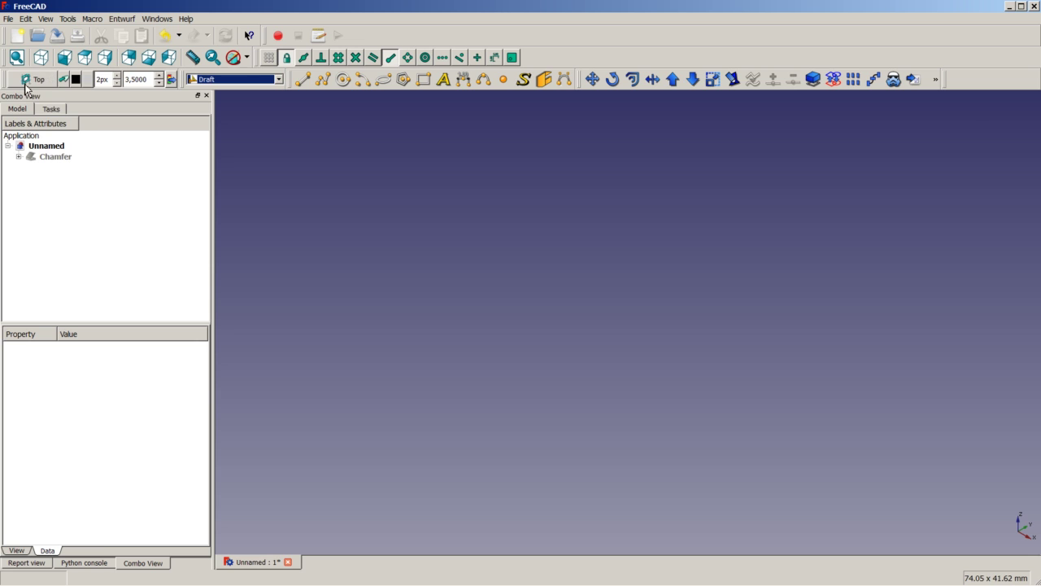
Set the Draft working plane to XY (Top) at 0 mm offset.
left_click(34, 81)
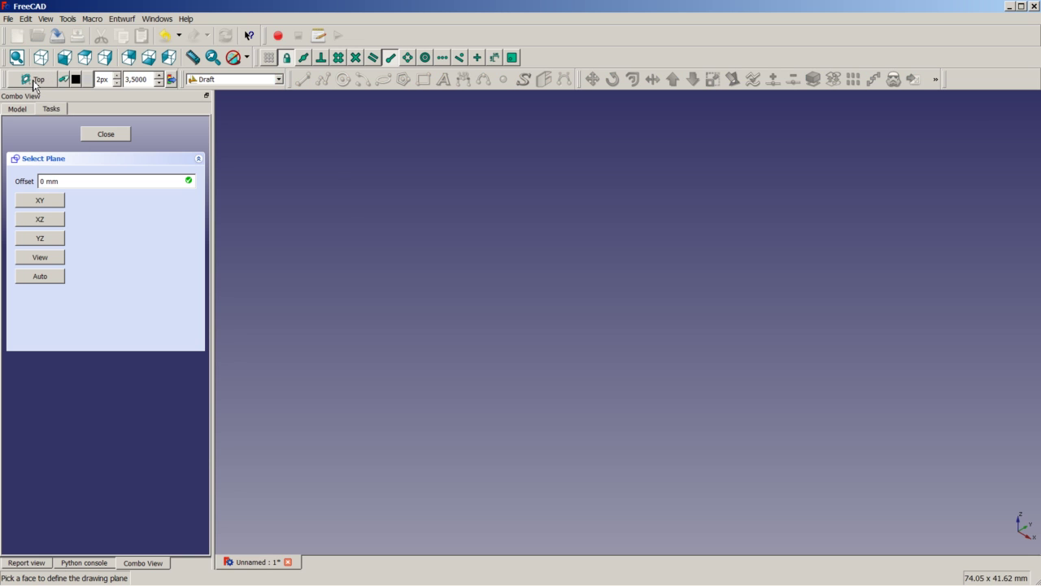
left_click(53, 204)
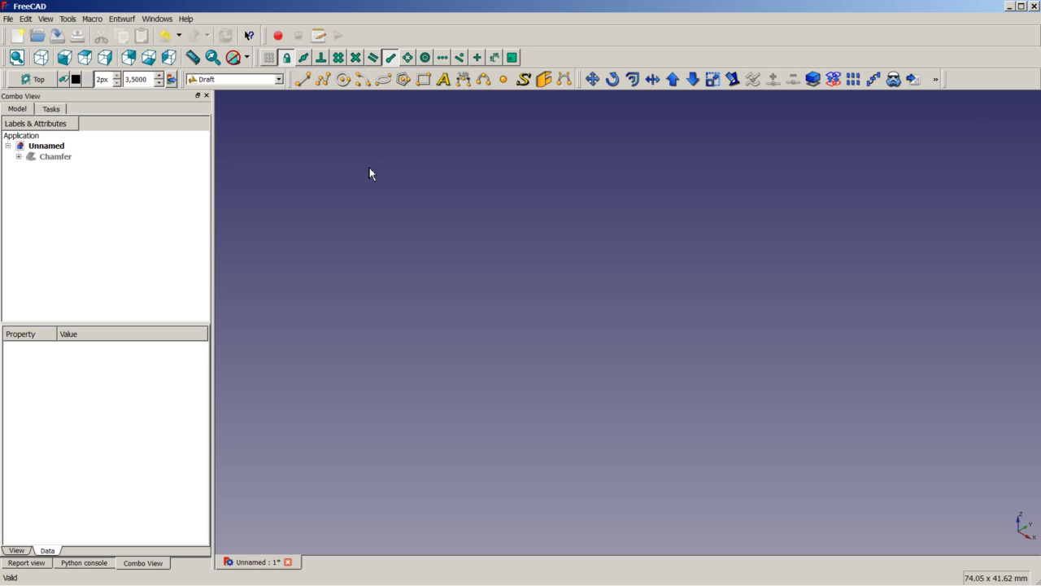
Start a ShapeString with its insertion point at global coordinates 0, 0, 0.
left_click(525, 80)
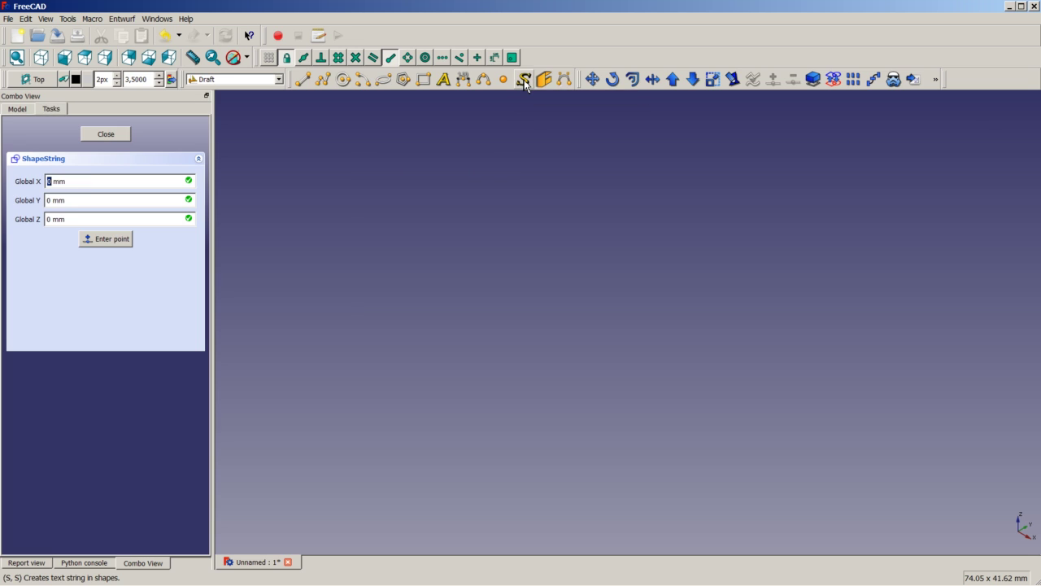
left_click_drag(105, 183, 35, 182)
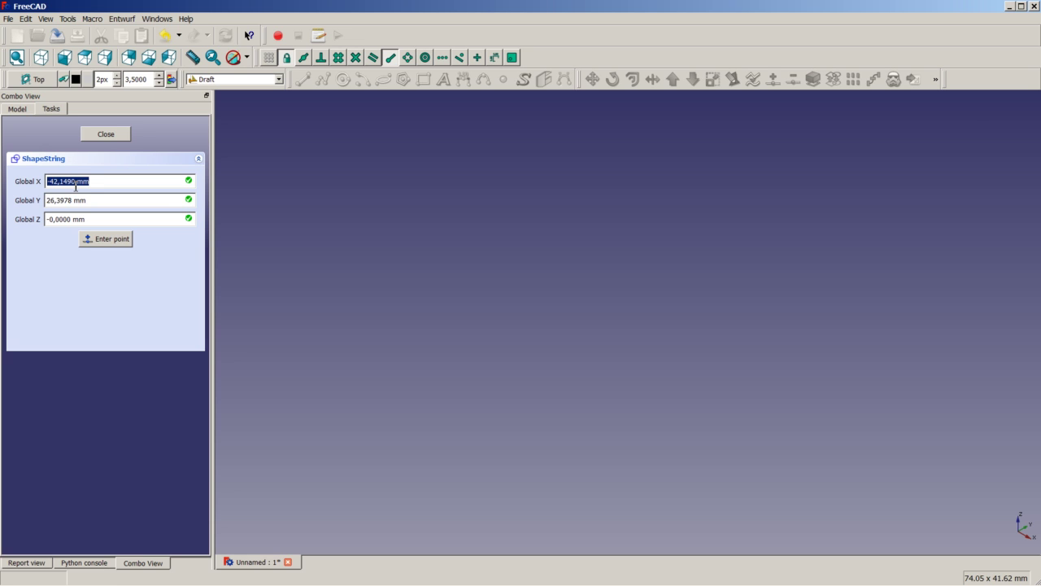
type("0")
key("Tab")
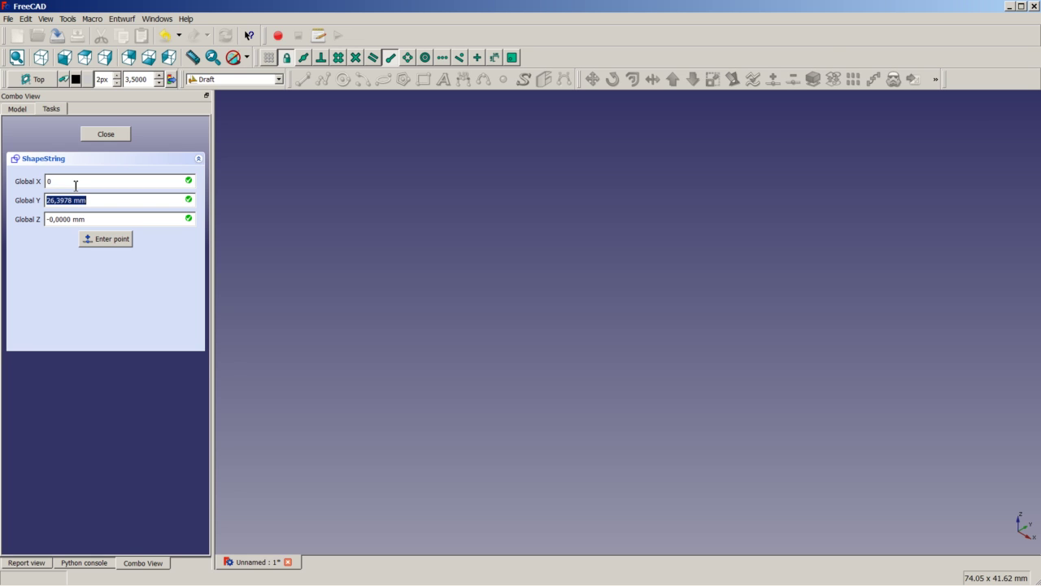
type("0")
key("Tab")
type("0")
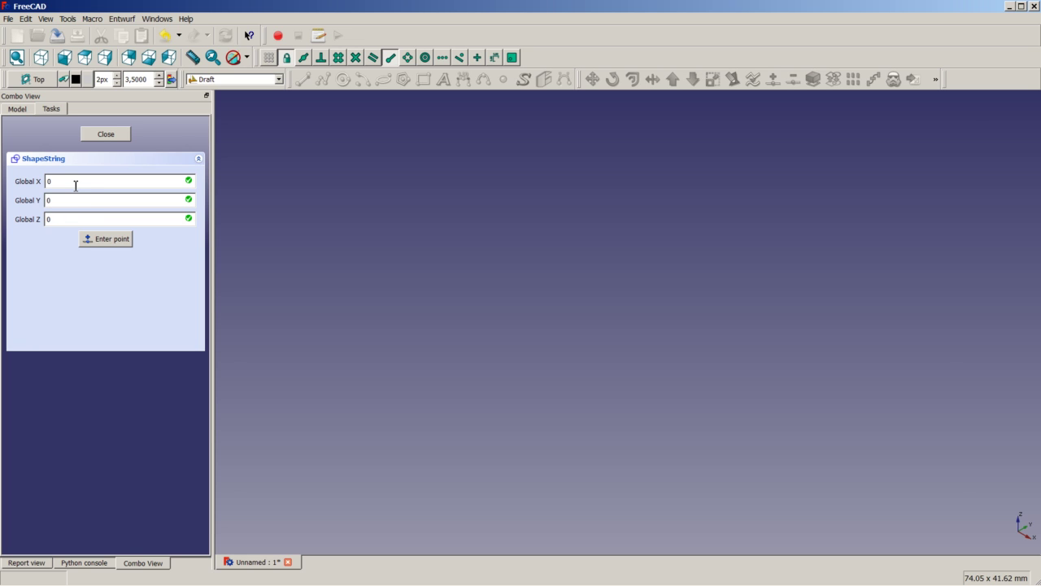
key("Return")
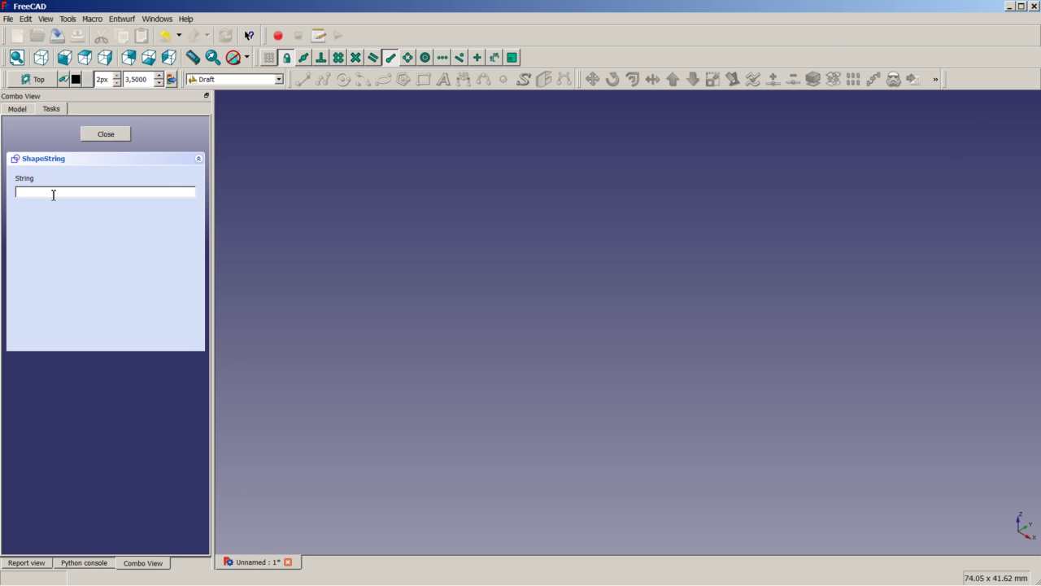
Enter the text 'FreeCAD' and set the ShapeString height to 5 mm.
type("FreeCAD")
key("Return")
type("10 m")
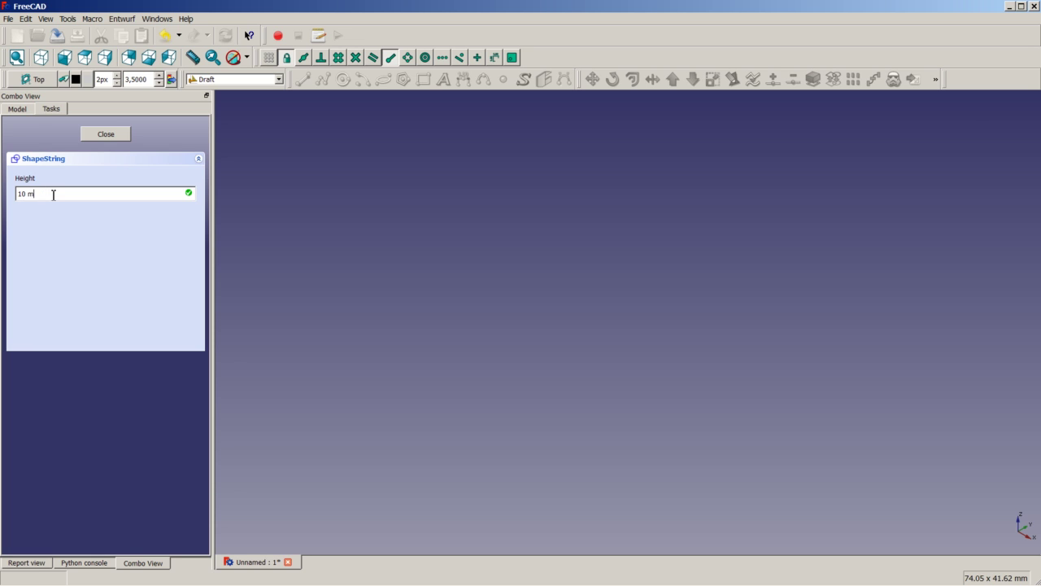
left_click_drag(55, 195, 8, 191)
type("5 mm")
key("Return")
key("Return")
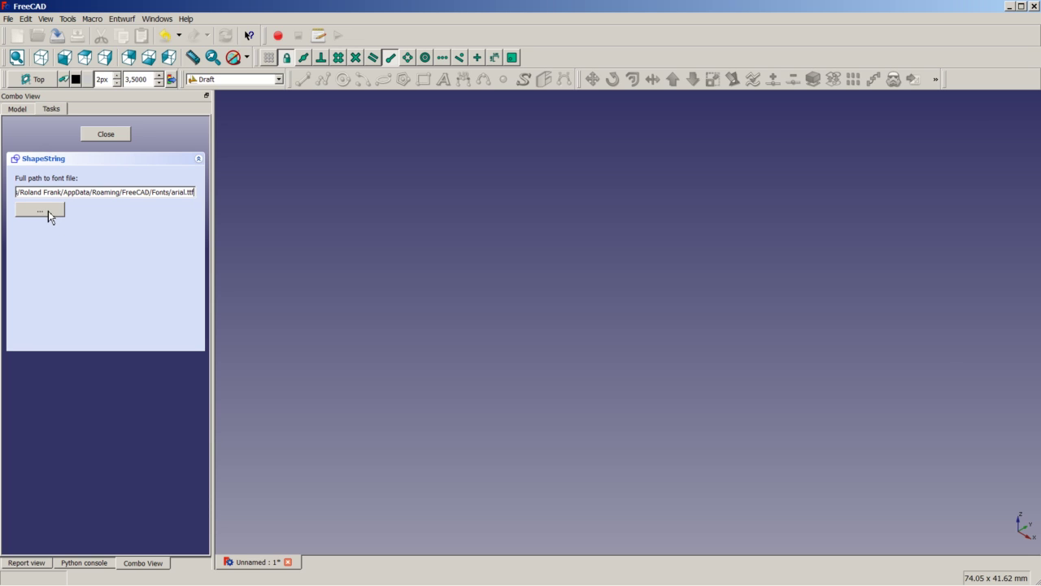
Keep the default arial.ttf font path and create the FreeCAD ShapeString.
left_click(40, 209)
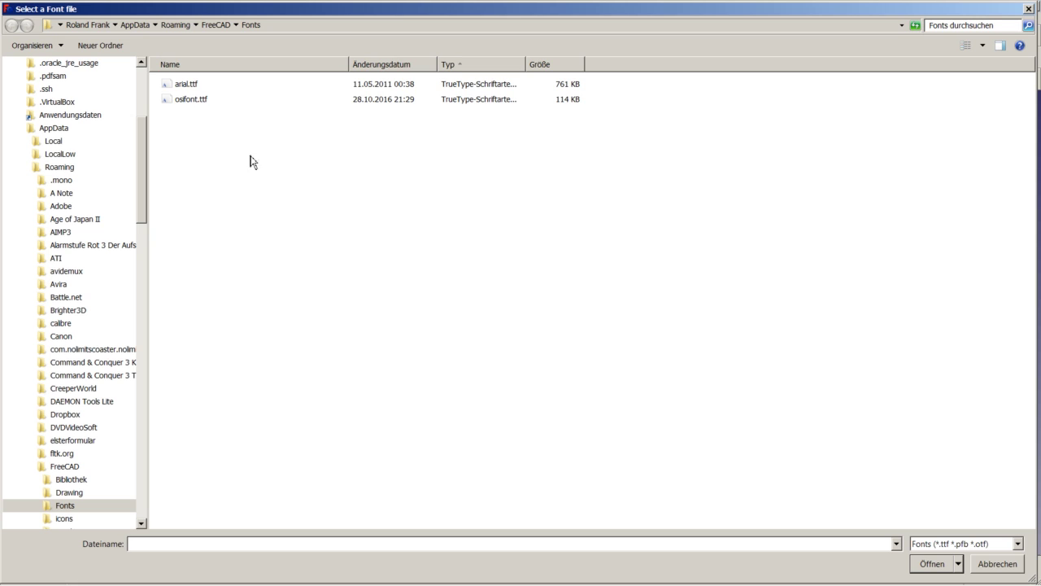
left_click(988, 570)
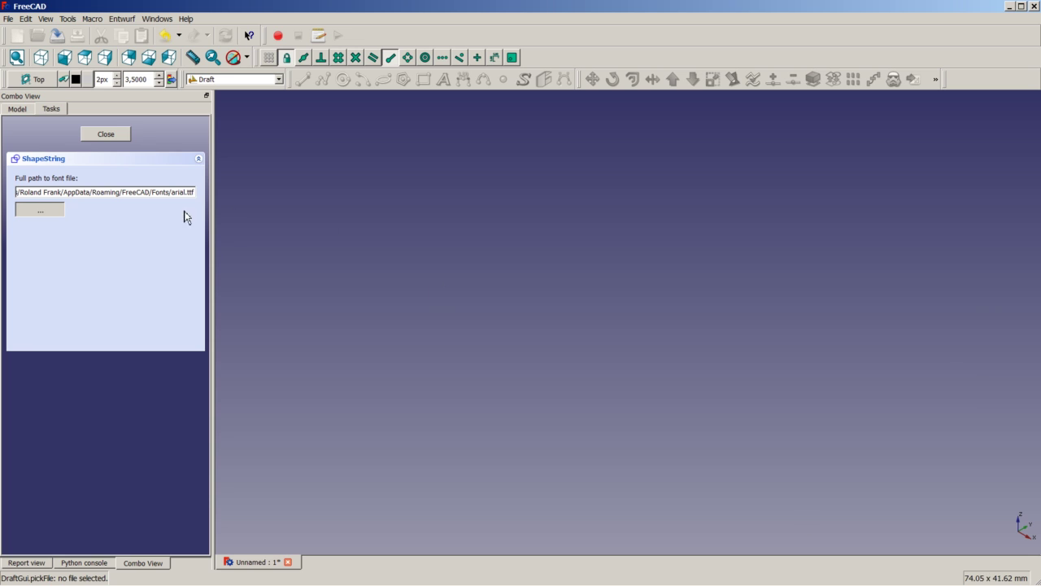
left_click(87, 192)
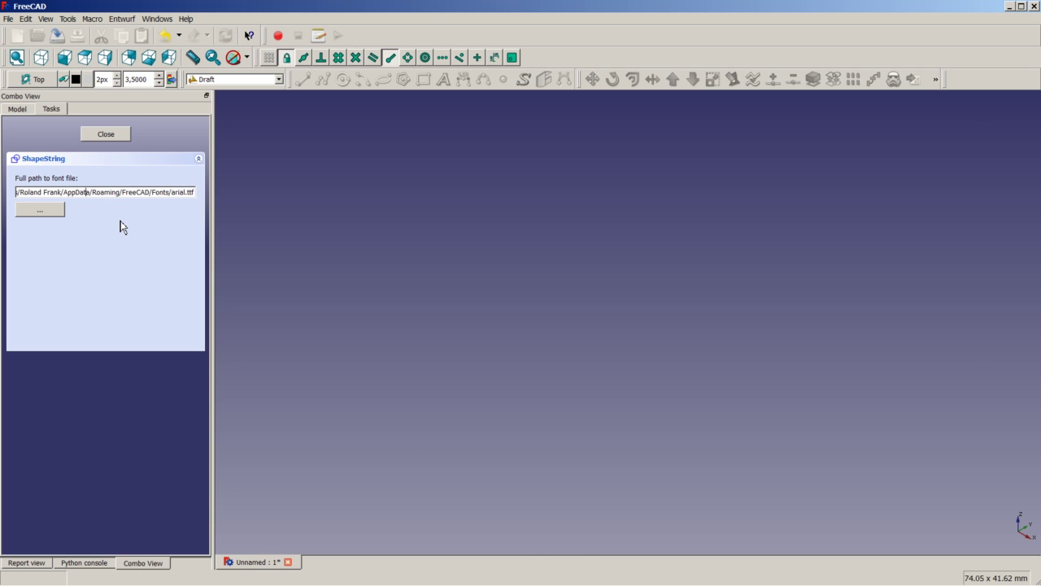
key("Return")
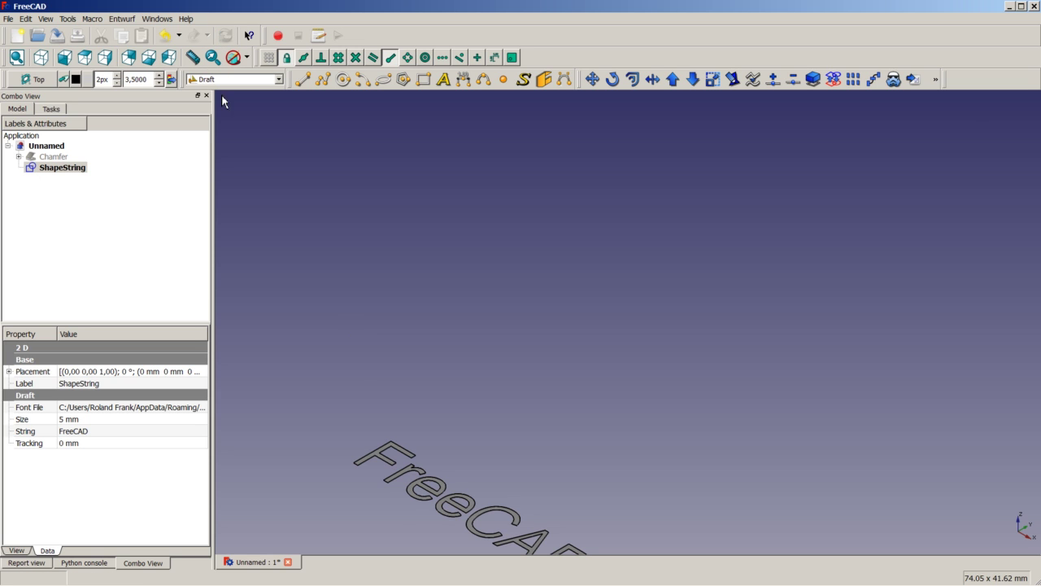
Recompute the document, zoom to check the full FreeCAD lettering, then deselect it.
left_click(226, 35)
scroll(427, 464, "down", 2)
scroll(464, 510, "up", 3)
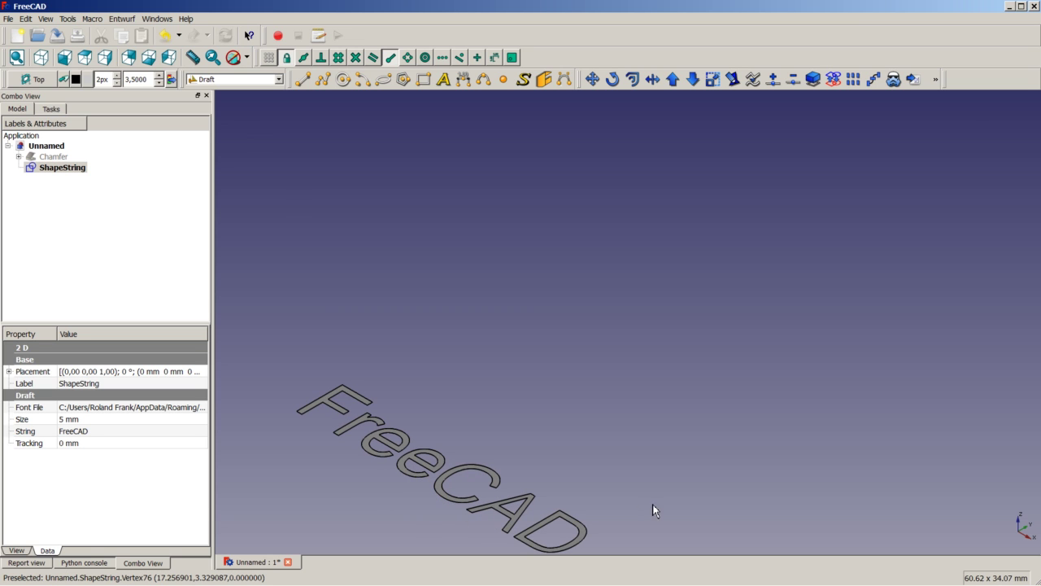
left_click(836, 472)
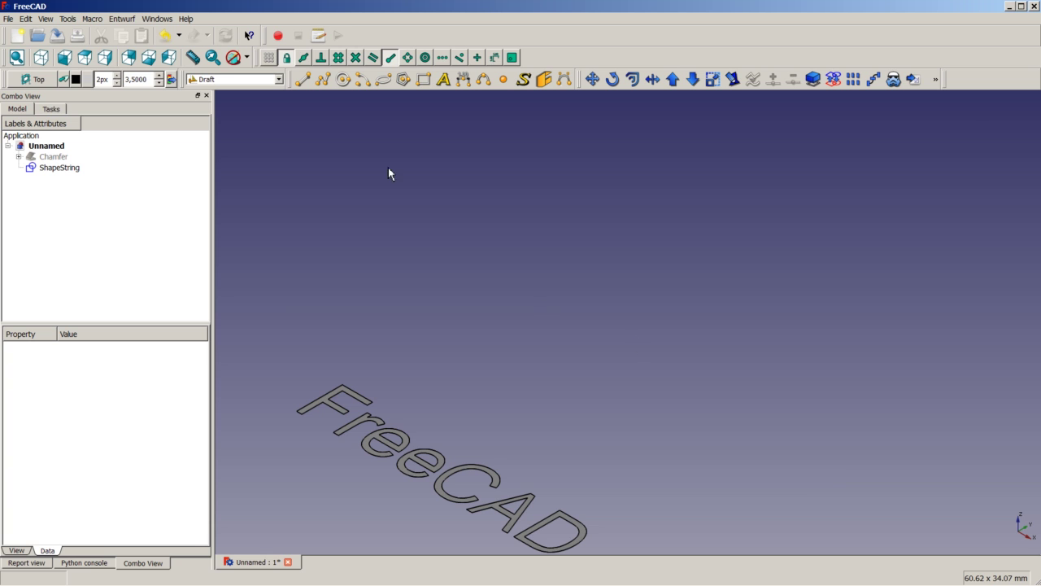
Switch to the Part workbench and select the ShapeString object in the tree.
left_click(234, 79)
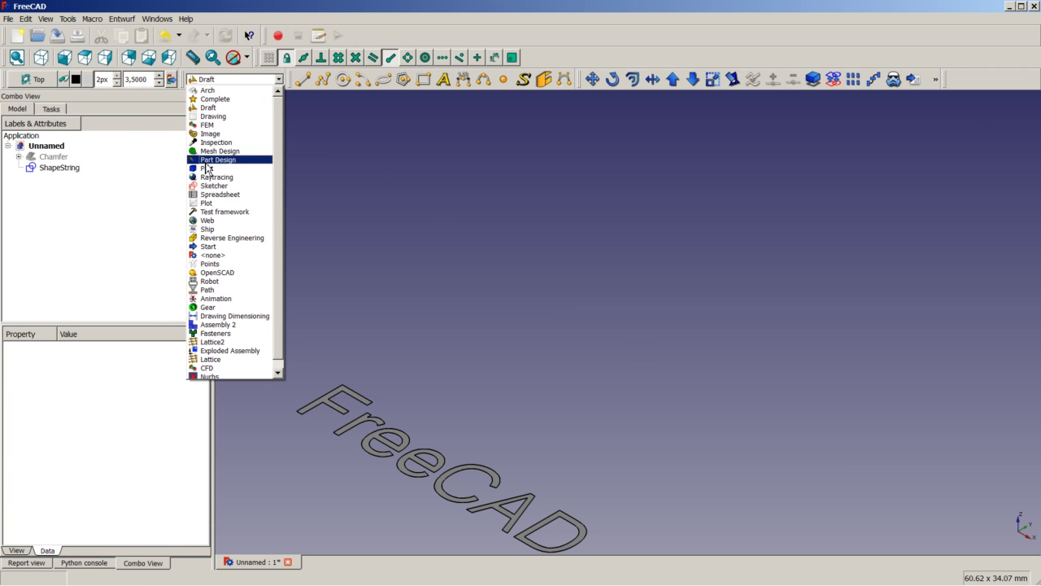
left_click(206, 168)
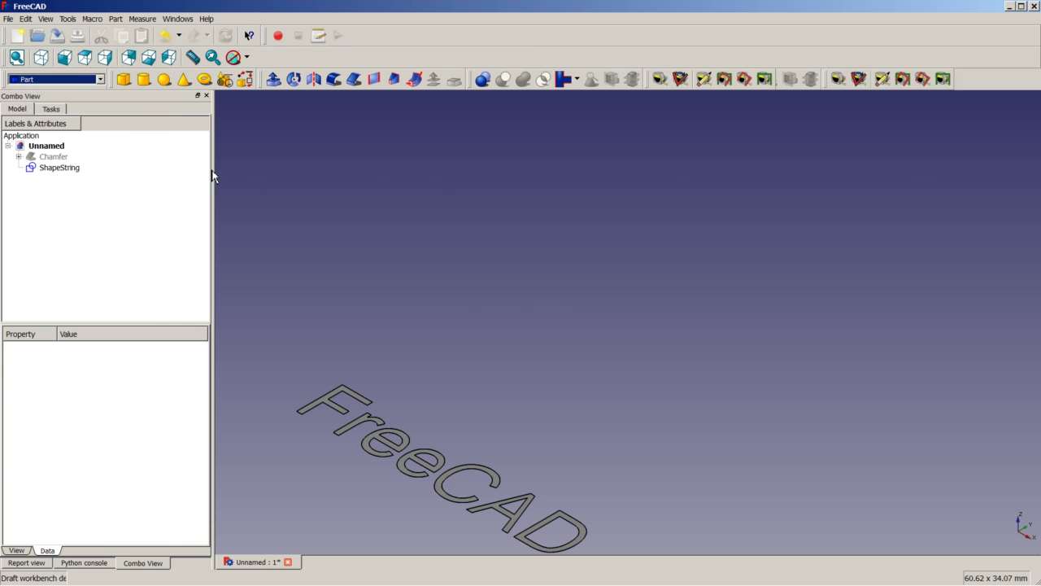
left_click(57, 168)
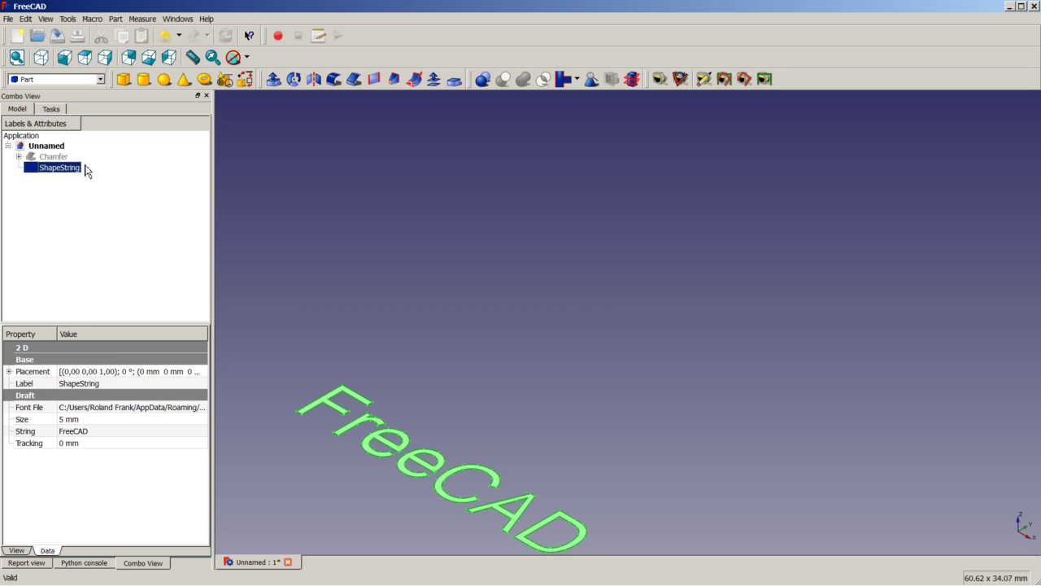
Extrude the ShapeString lettering 1 mm along Z with Create solid enabled.
left_click(273, 79)
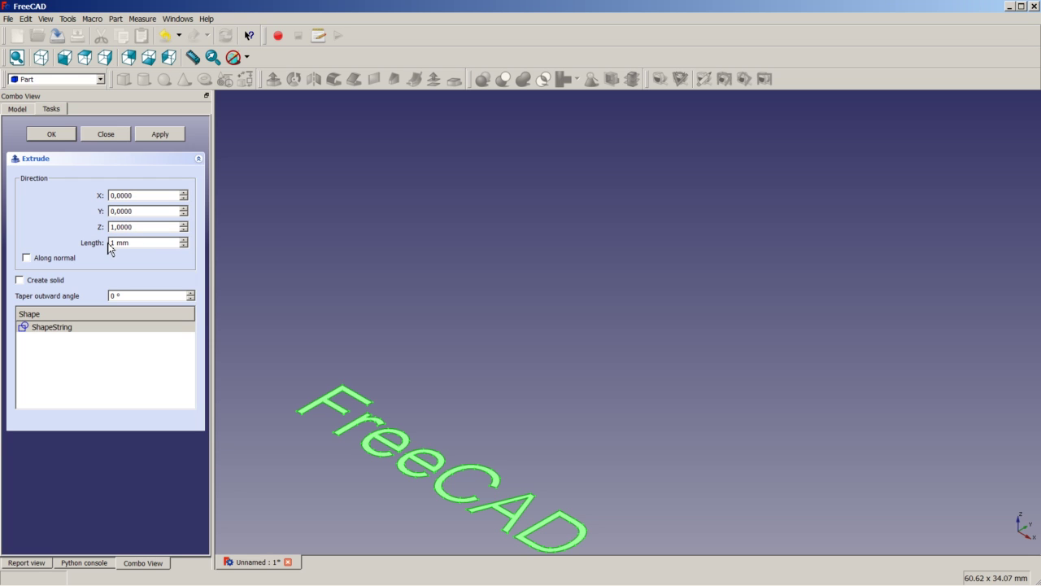
left_click(21, 280)
left_click(51, 134)
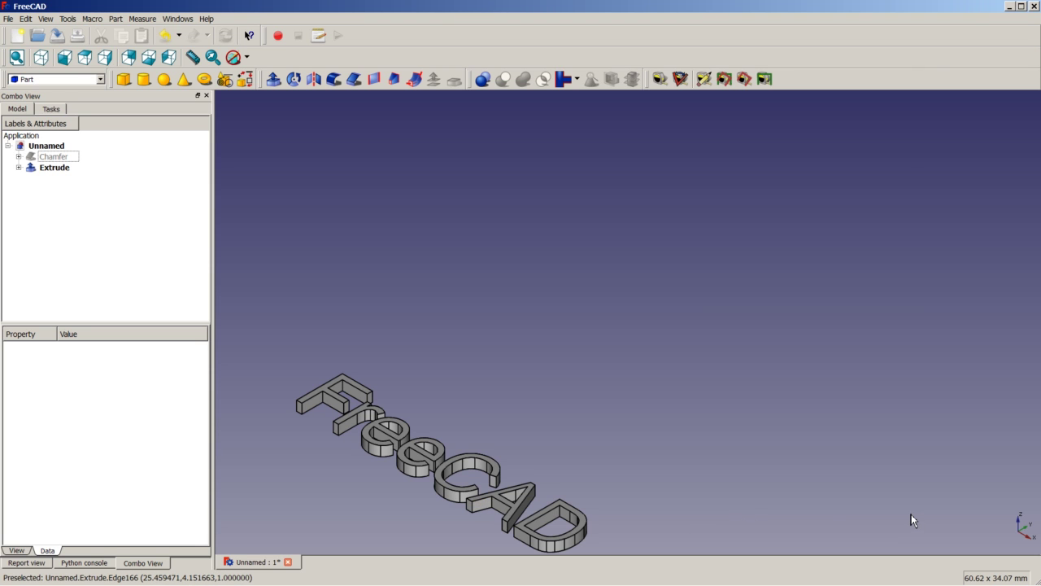
Save the document with Ctrl+S.
key("ctrl+s")
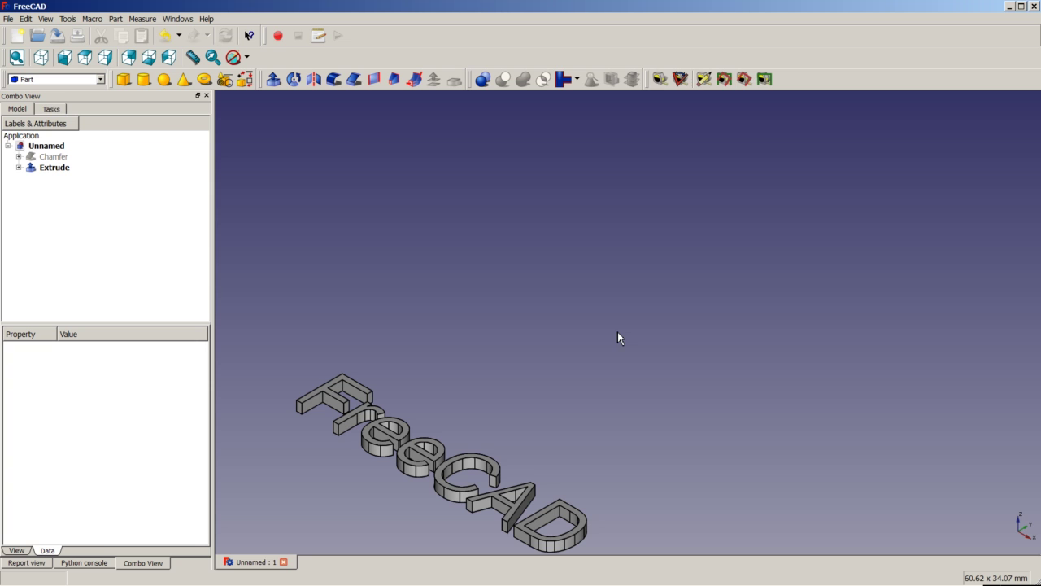
Hide the Extrude lettering and make the Chamfer block visible again.
right_click(55, 169)
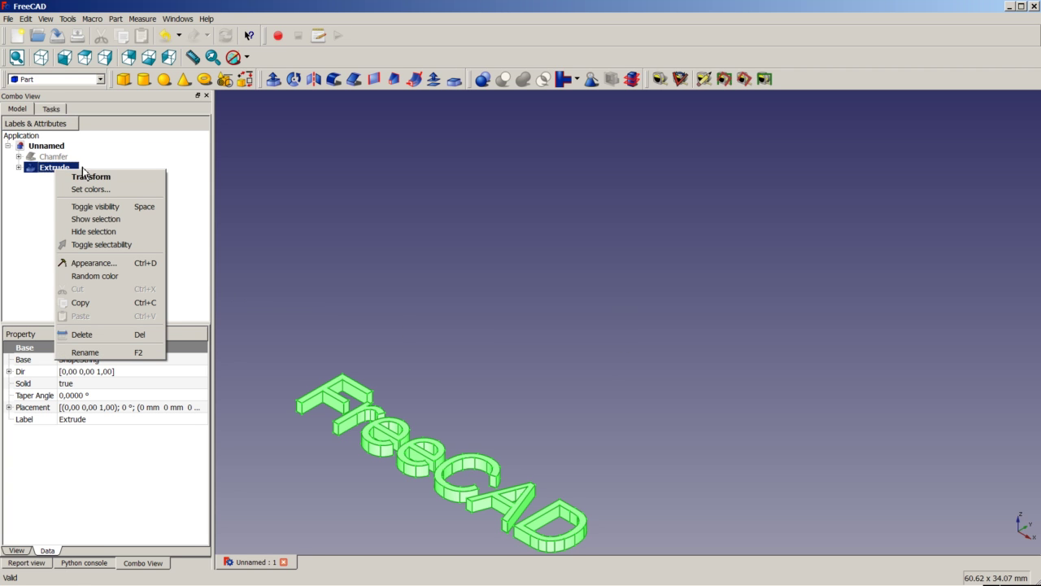
left_click(125, 208)
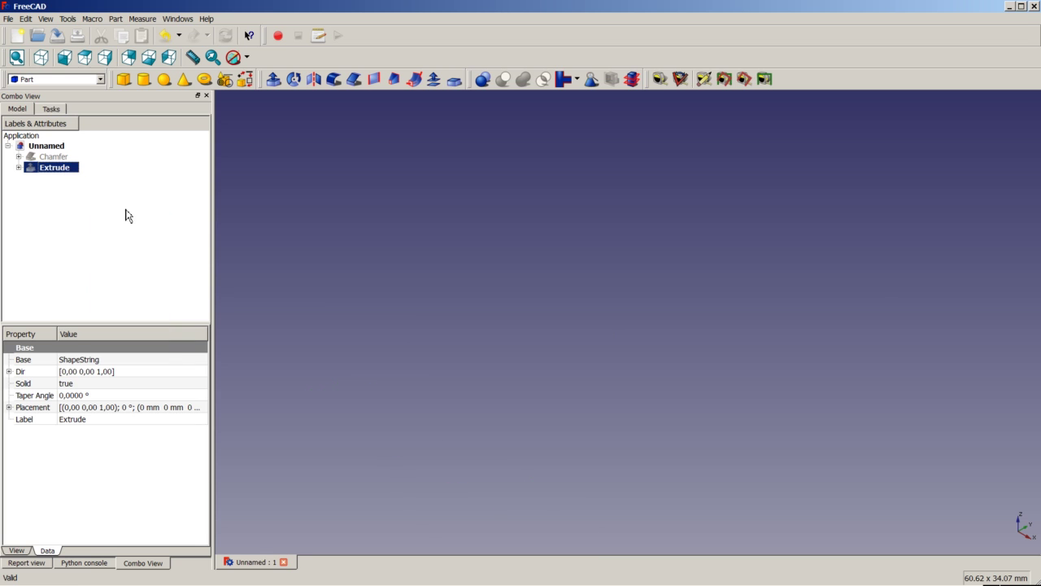
left_click(57, 158)
right_click(57, 158)
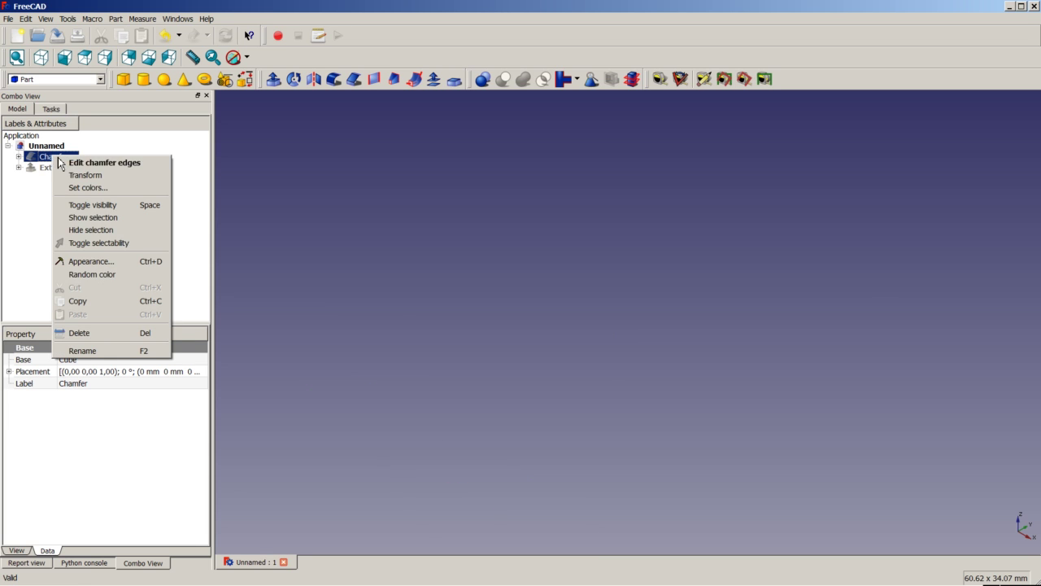
left_click(98, 208)
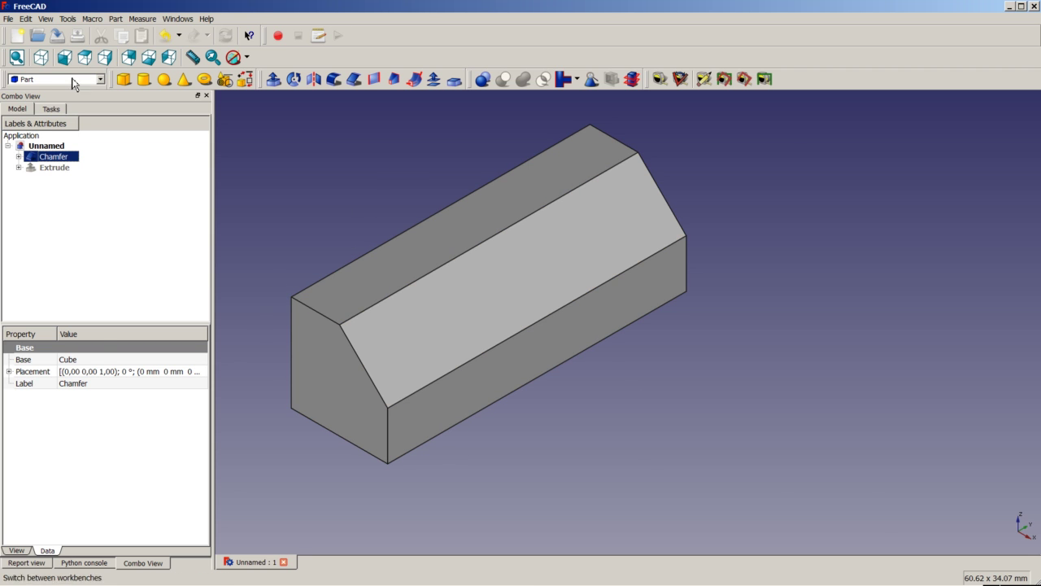
In the Sketcher workbench, create a new sketch on the block's sloped chamfer face.
left_click(100, 79)
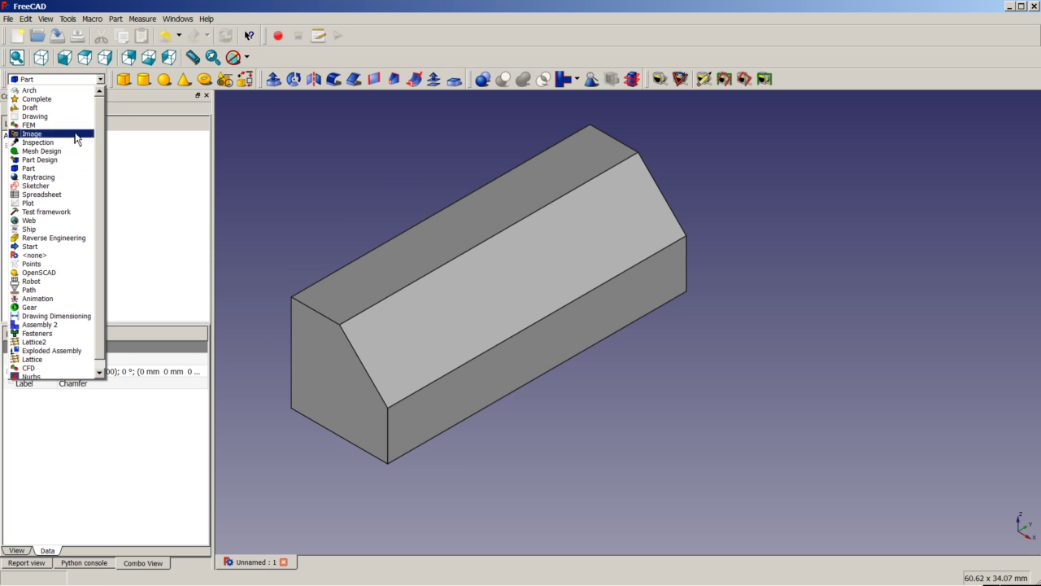
left_click(73, 186)
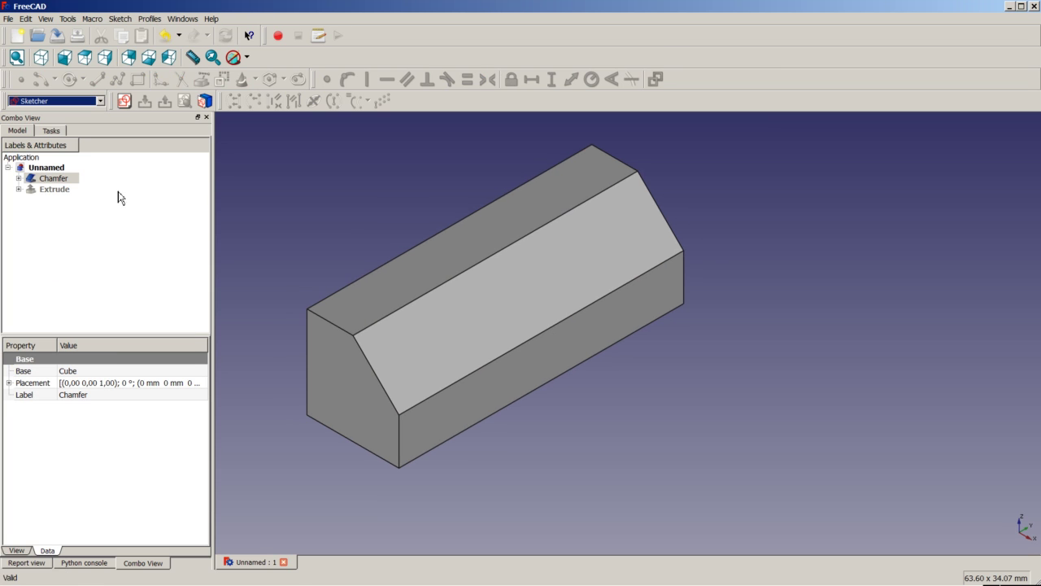
left_click(400, 355)
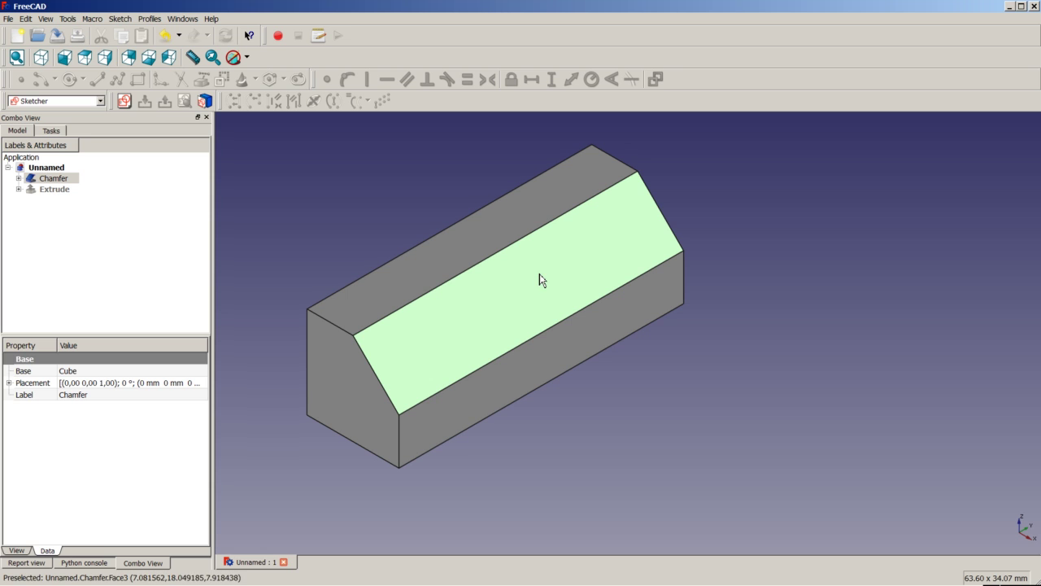
left_click(124, 101)
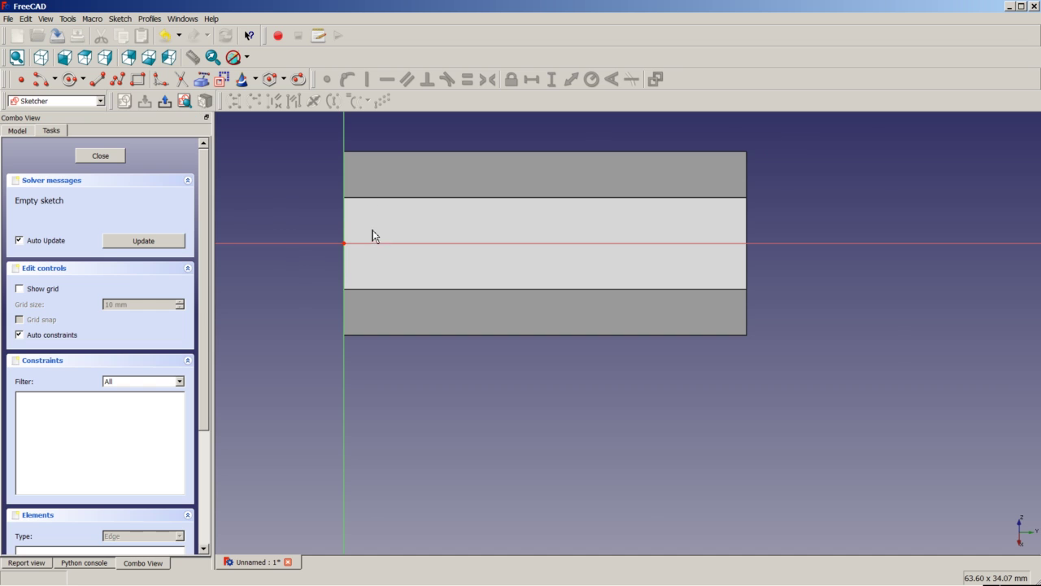
scroll(401, 223, "up", 3)
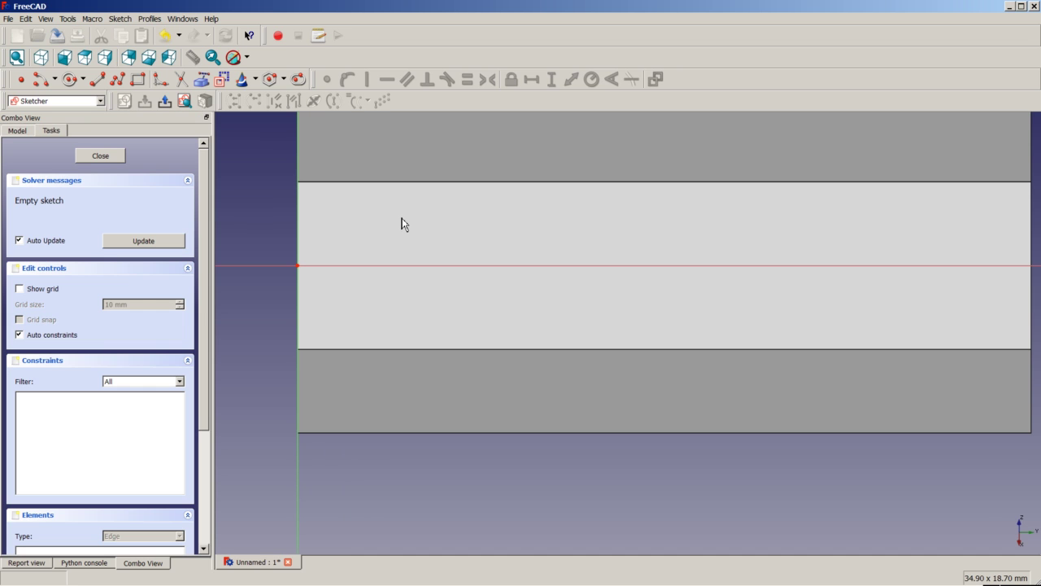
Draw a short horizontal line above the sketch origin, then select the vertical axis.
left_click(98, 84)
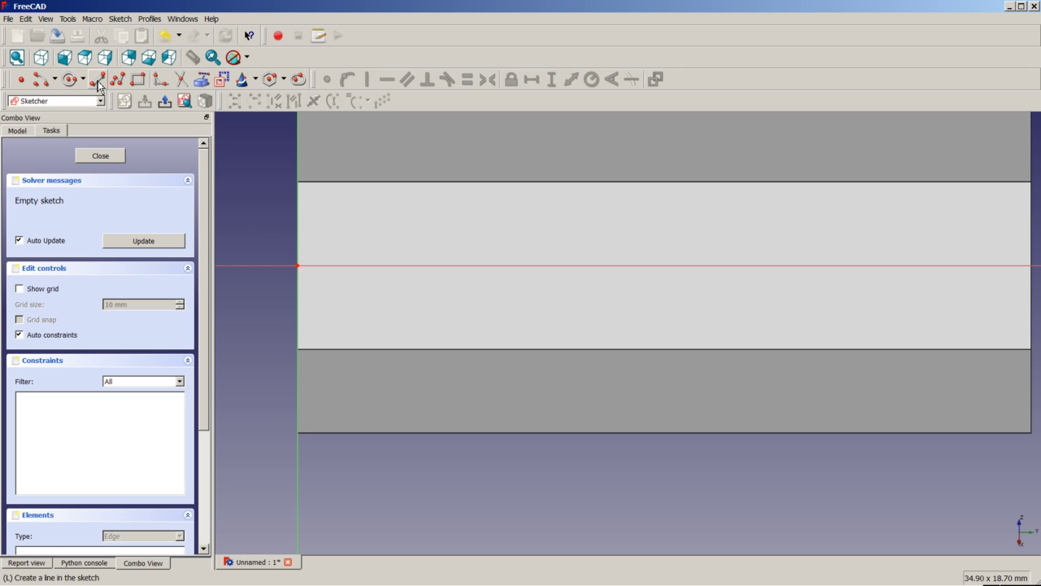
left_click(344, 213)
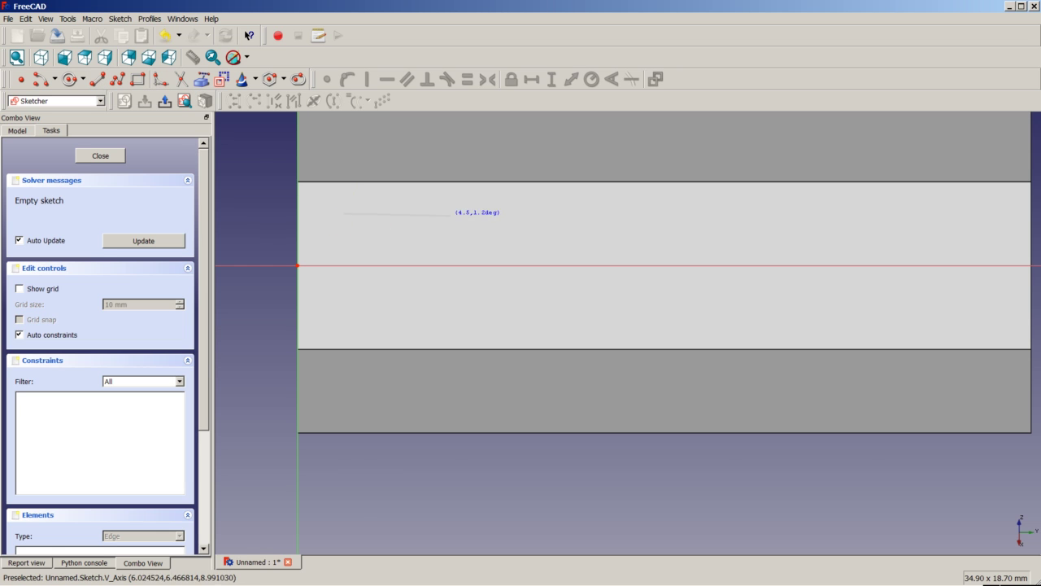
left_click(451, 214)
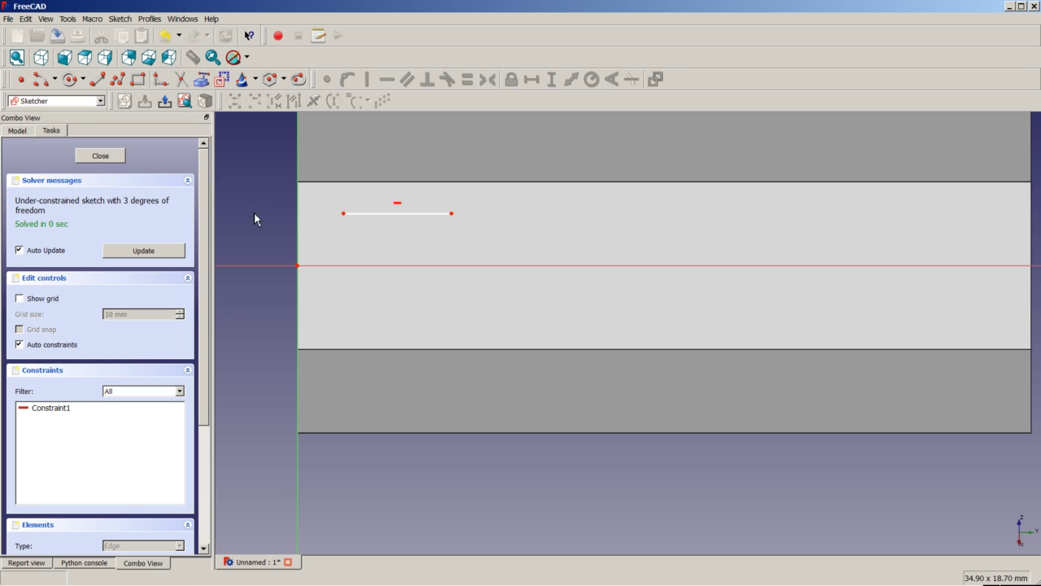
left_click(297, 208)
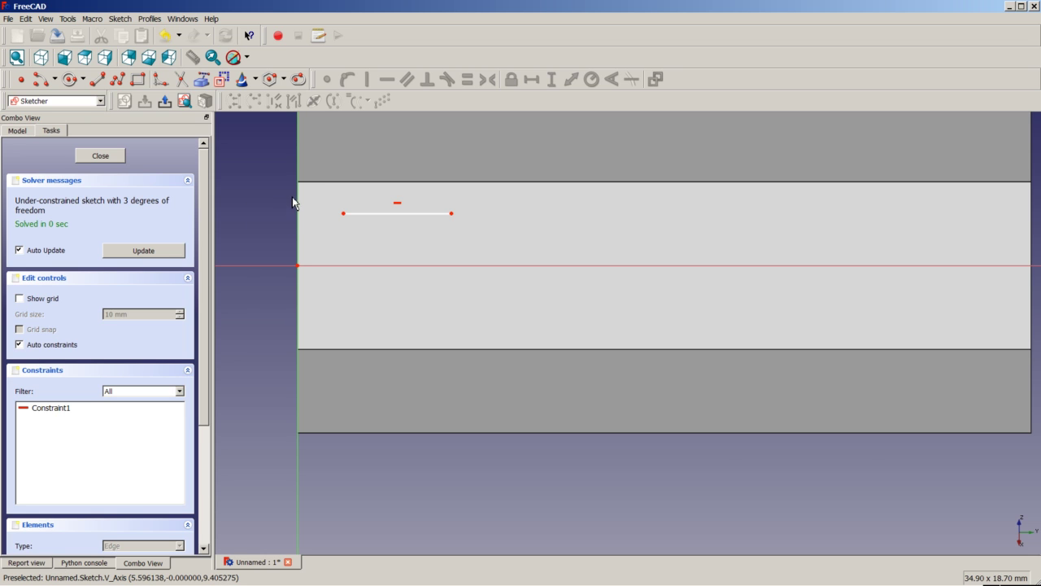
Constrain the line's left endpoint 2,5 mm horizontally and 2,5 mm vertically from the origin.
left_click(344, 214)
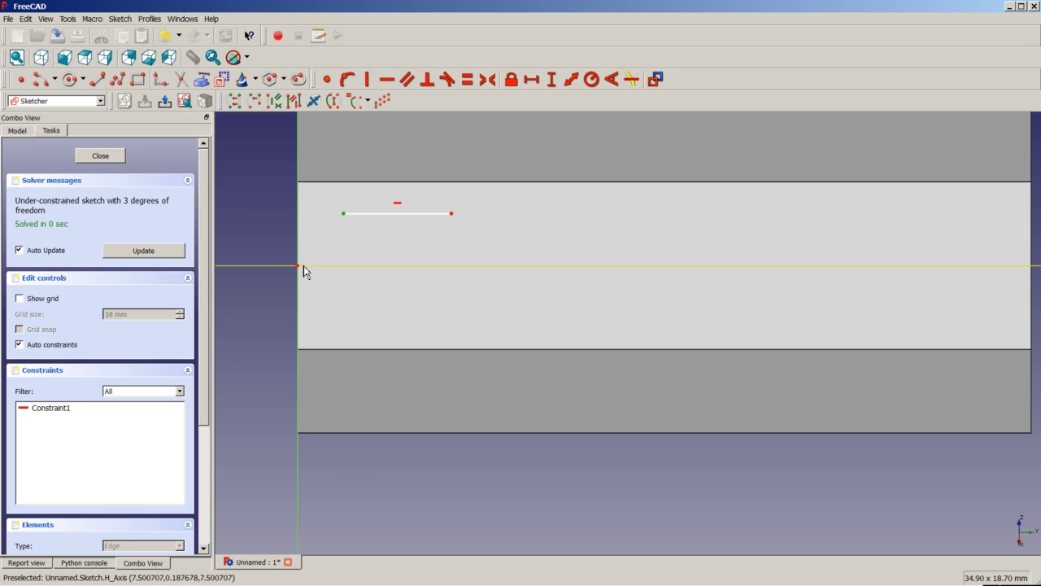
left_click(300, 266)
left_click(536, 79)
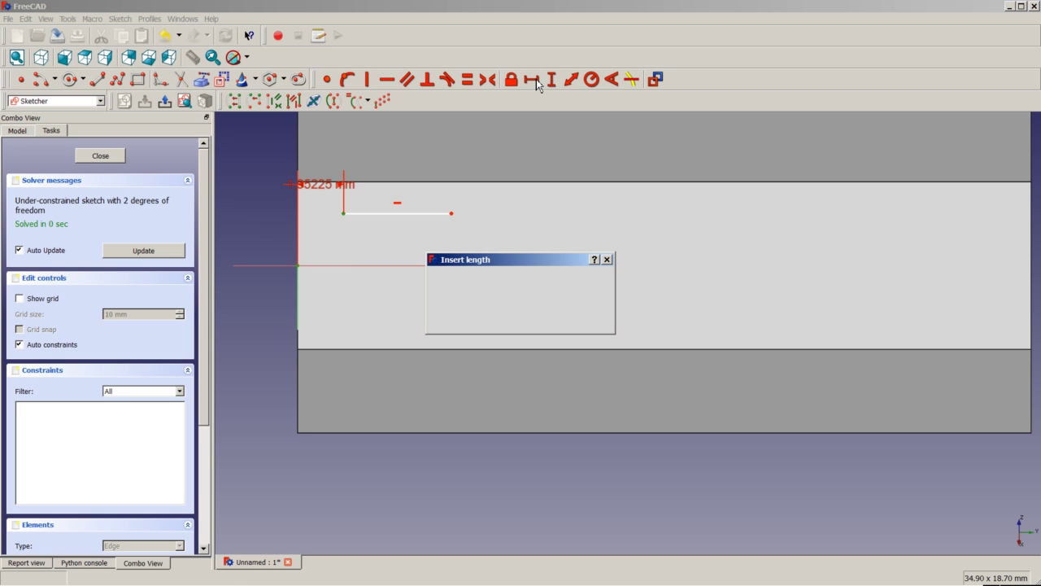
type("2,5")
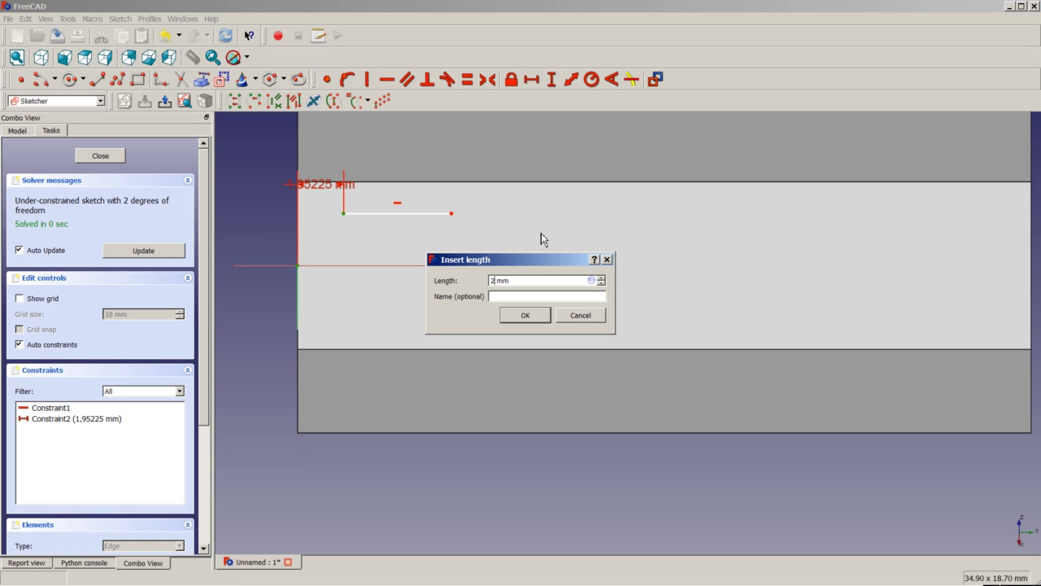
left_click(528, 317)
left_click(358, 214)
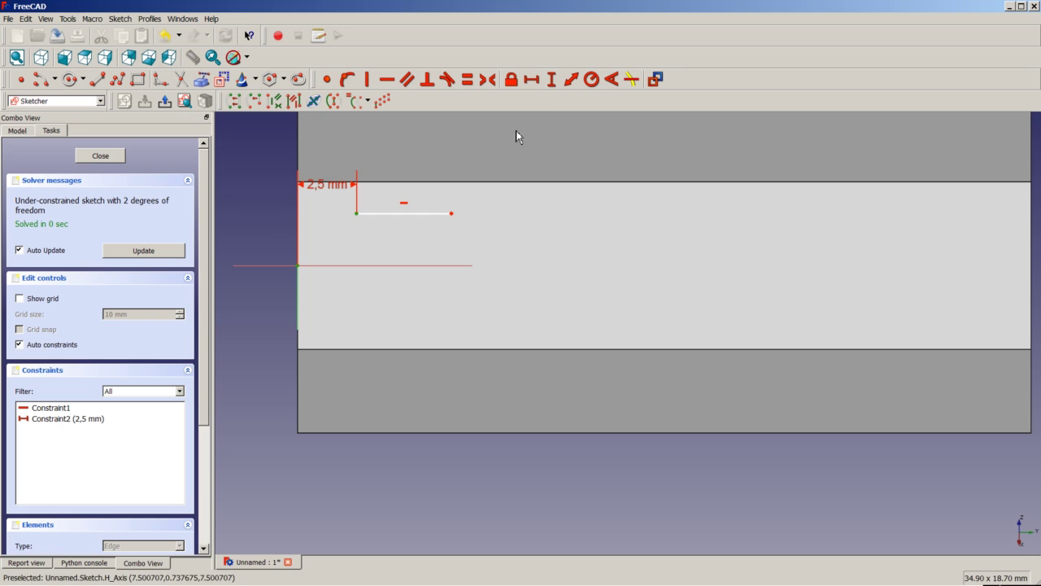
left_click(552, 79)
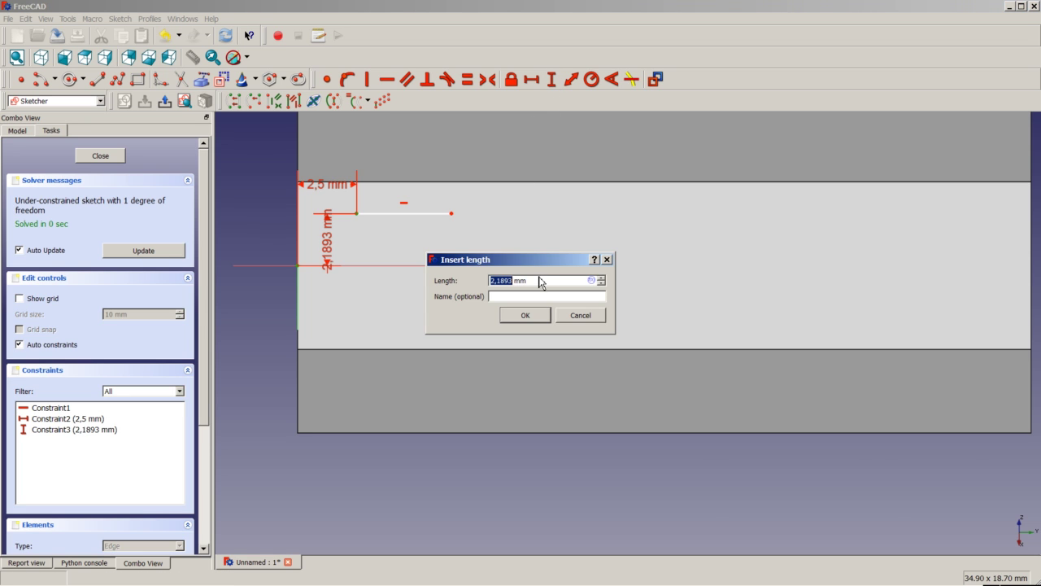
type("2")
key("Return")
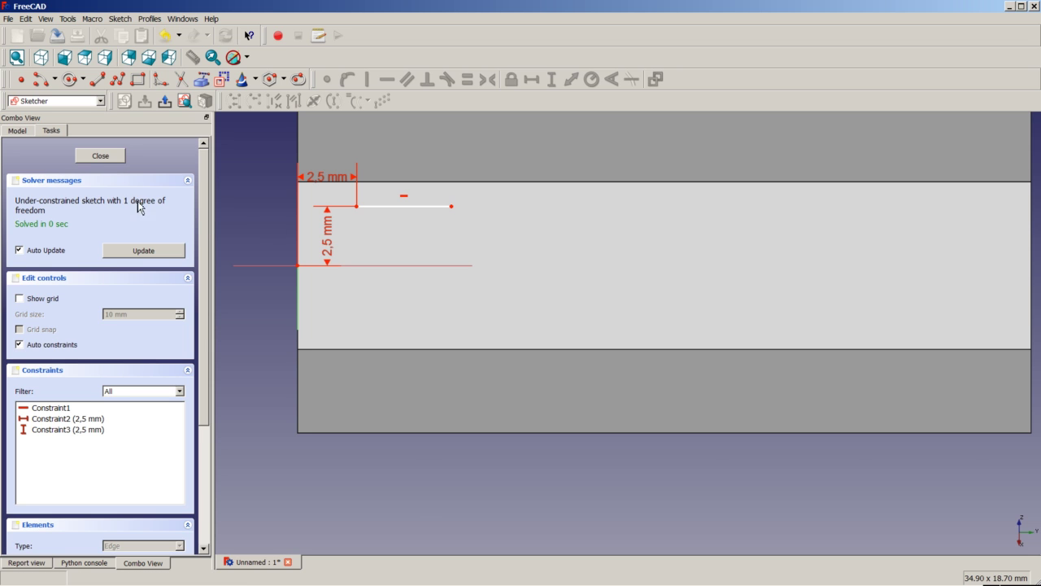
left_click(100, 156)
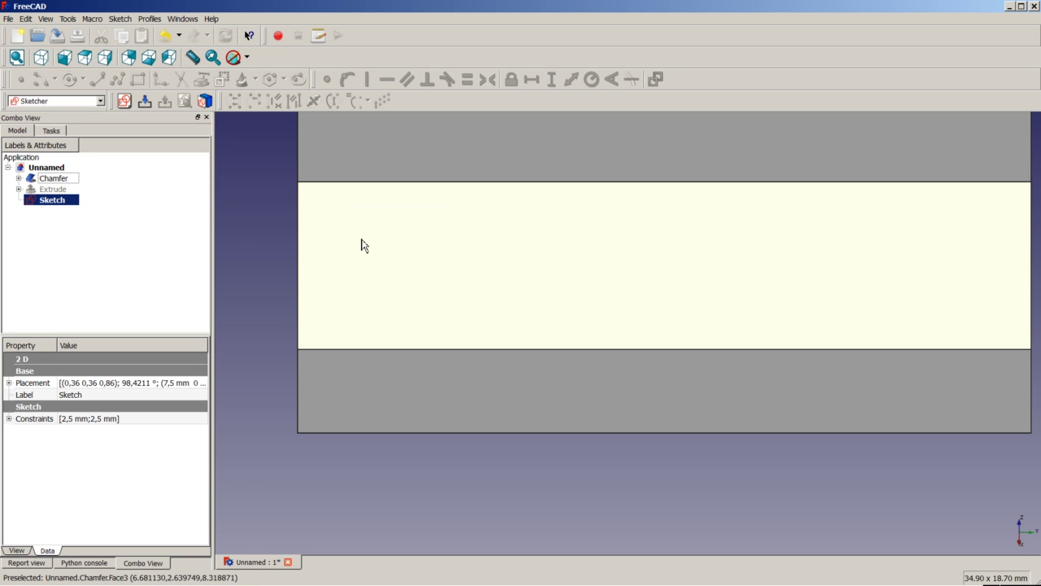
scroll(362, 245, "down", 2)
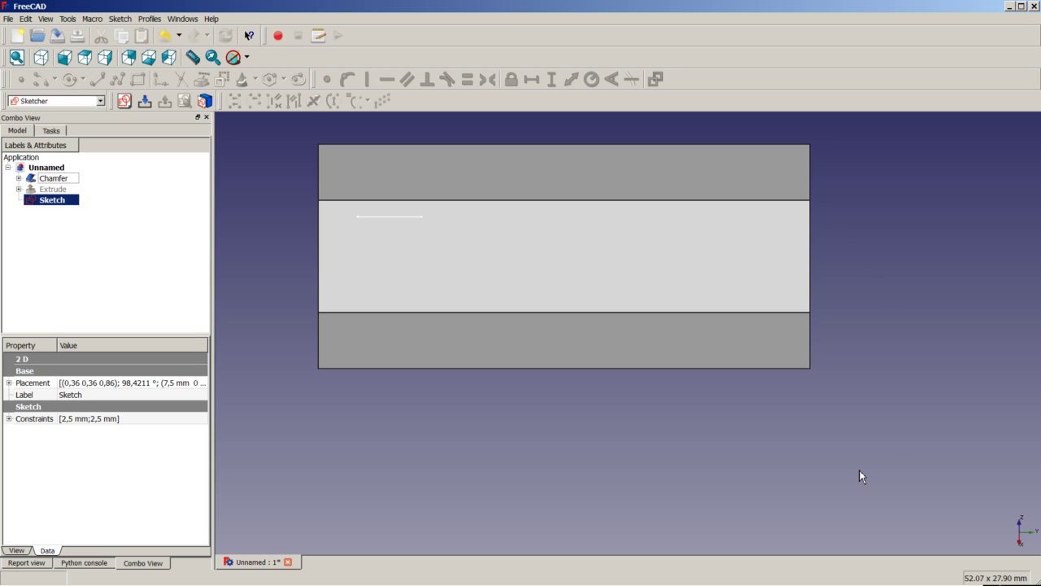
Hide the Chamfer block and make the Extrude FreeCAD text solid visible.
right_click(51, 184)
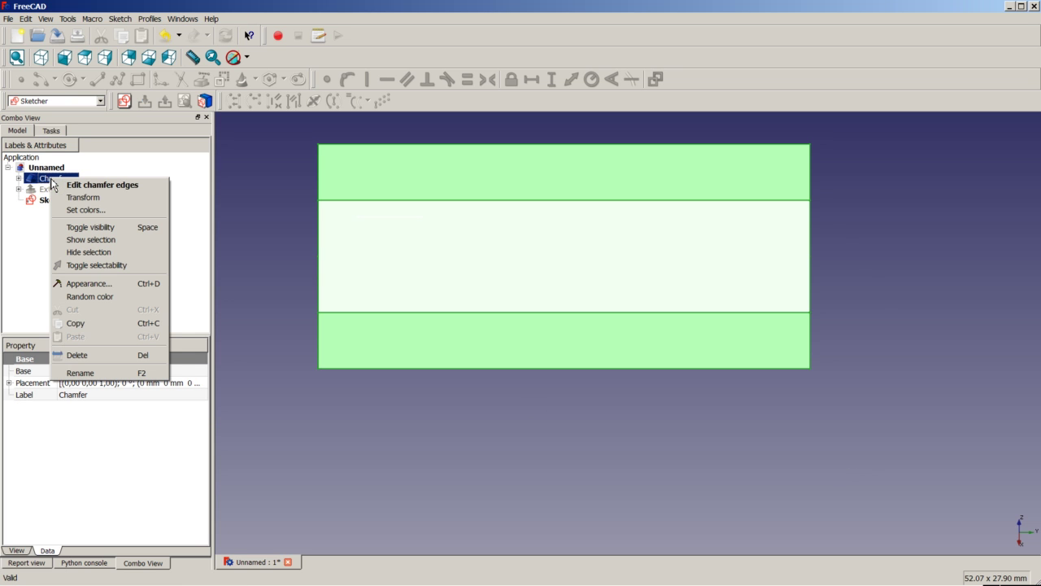
left_click(120, 228)
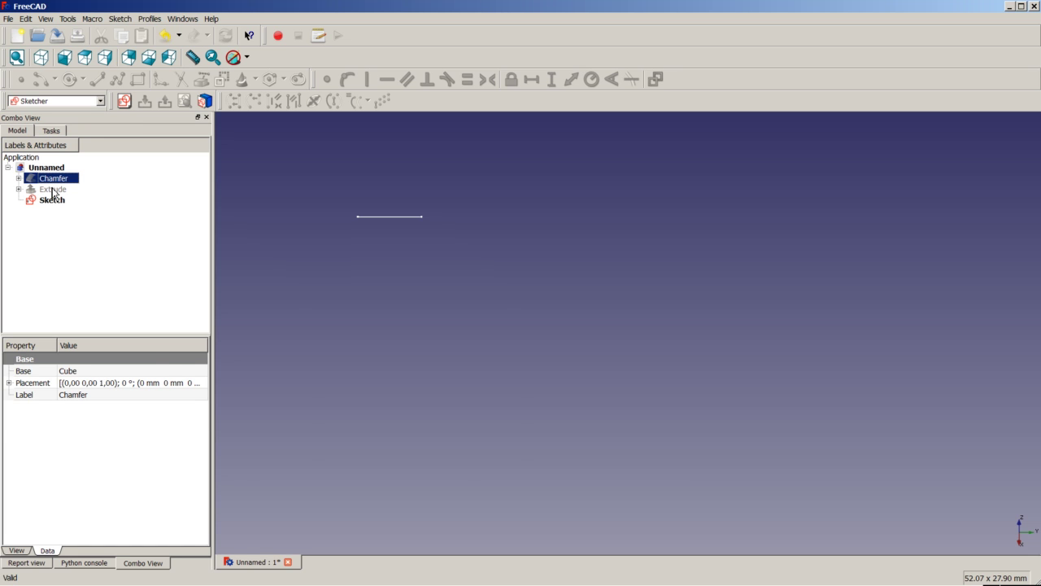
right_click(53, 190)
left_click(94, 225)
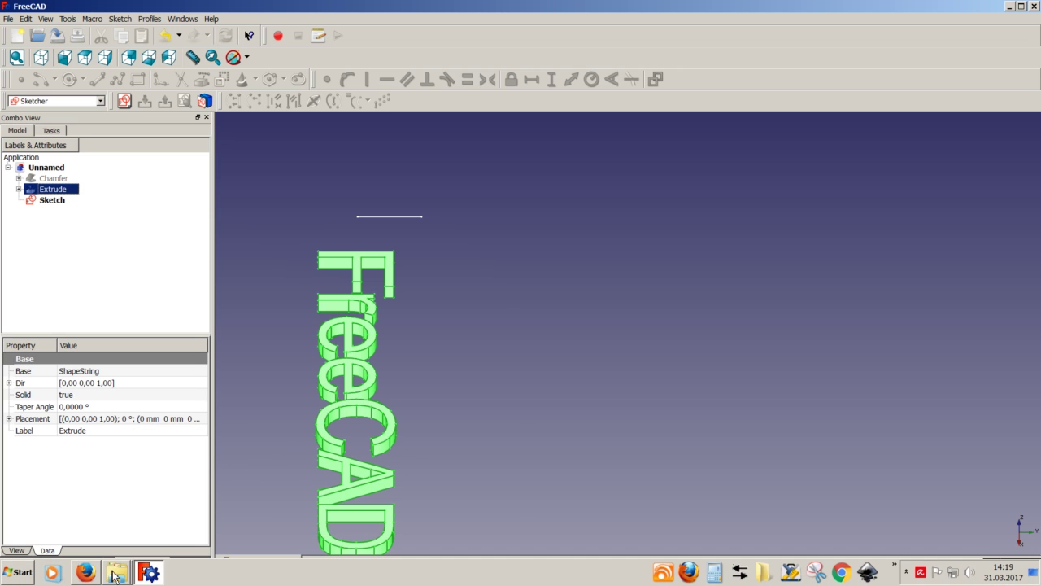
left_click(88, 574)
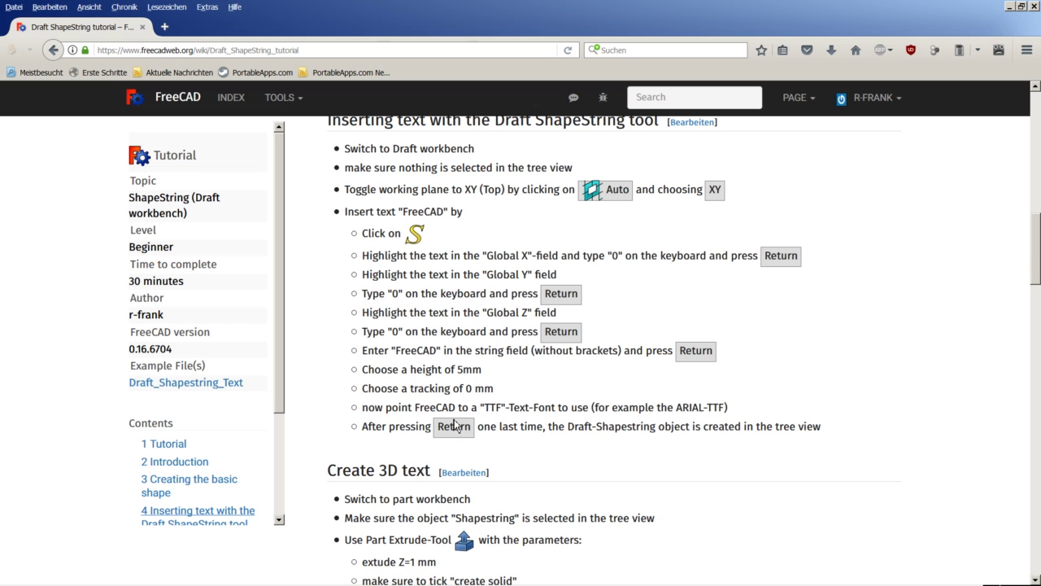
scroll(458, 425, "down", 5)
scroll(458, 425, "down", 7)
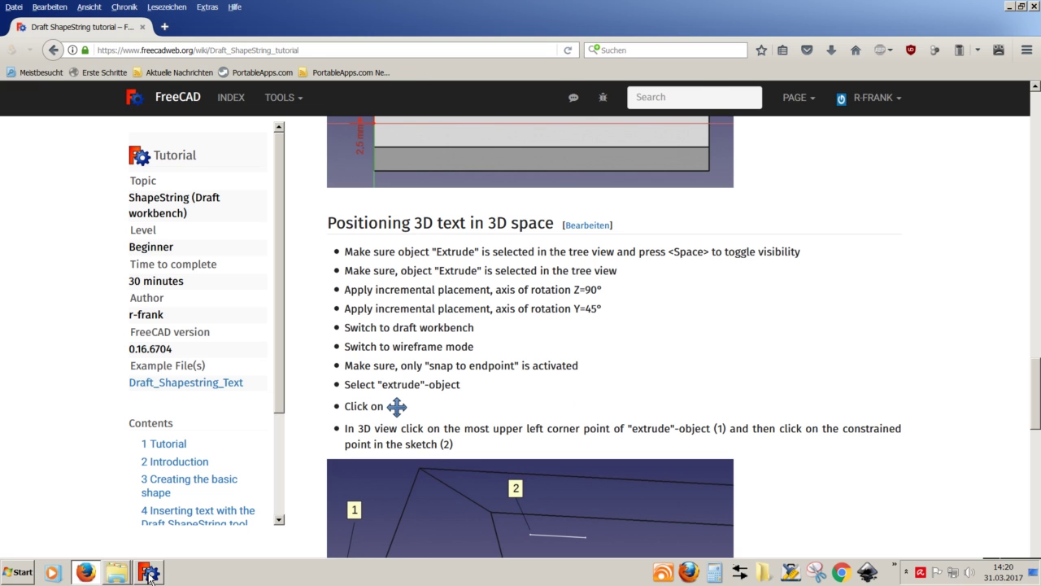
left_click(148, 572)
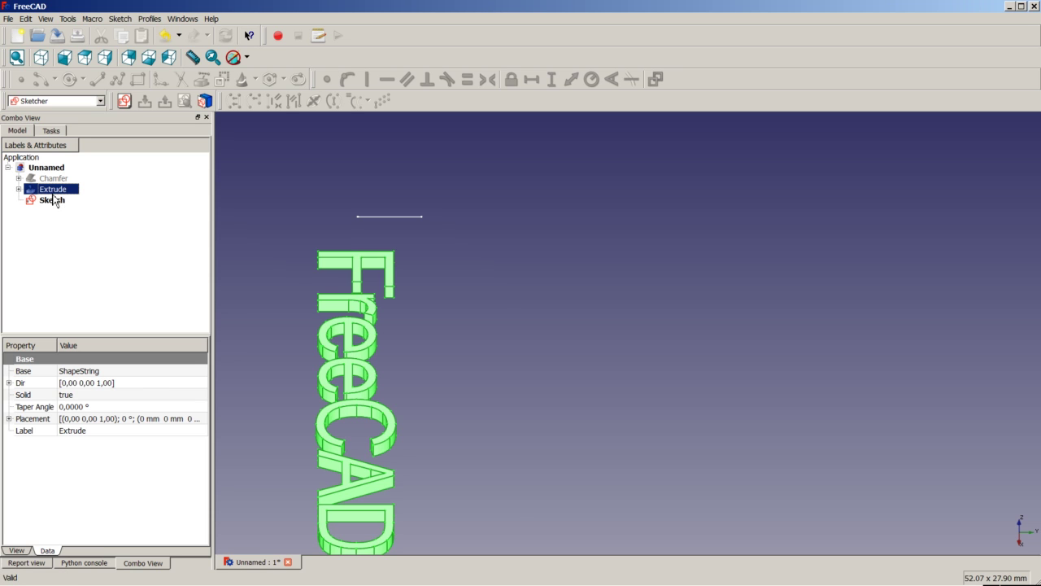
In the Extrude's Placement editor, apply an incremental 90° rotation about Z.
left_click(101, 420)
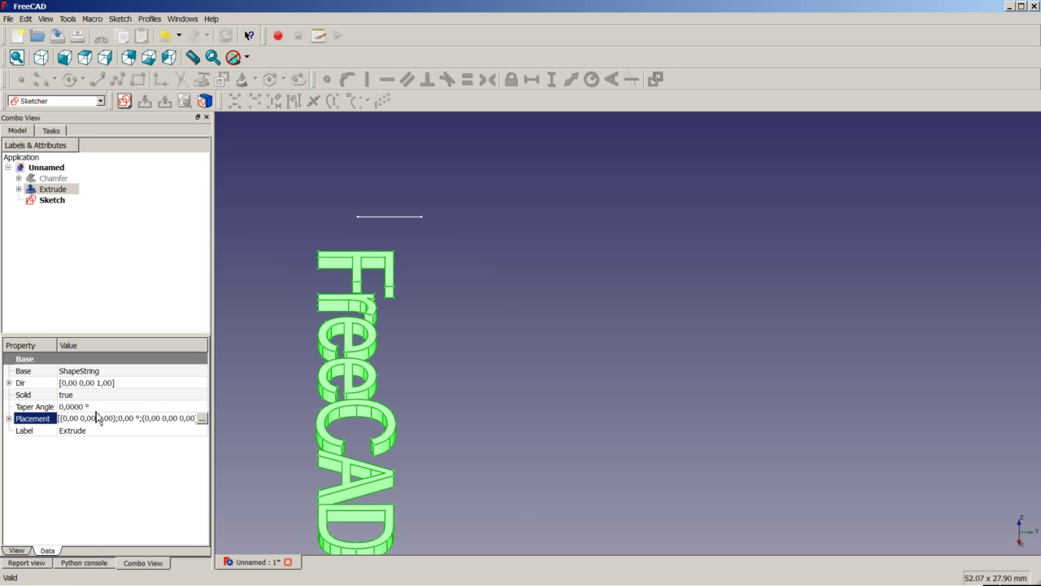
left_click(201, 420)
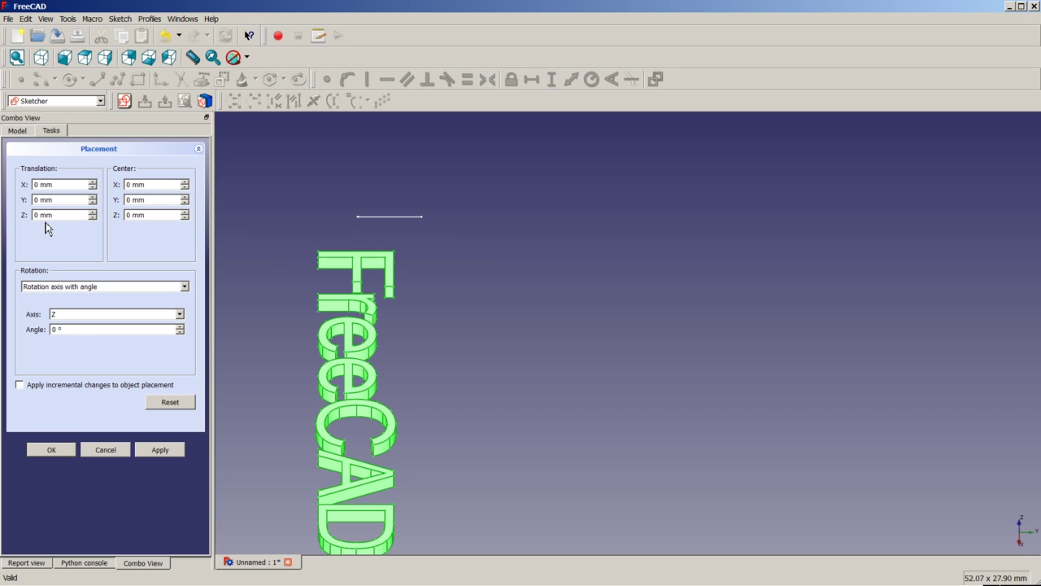
left_click(19, 386)
type("90")
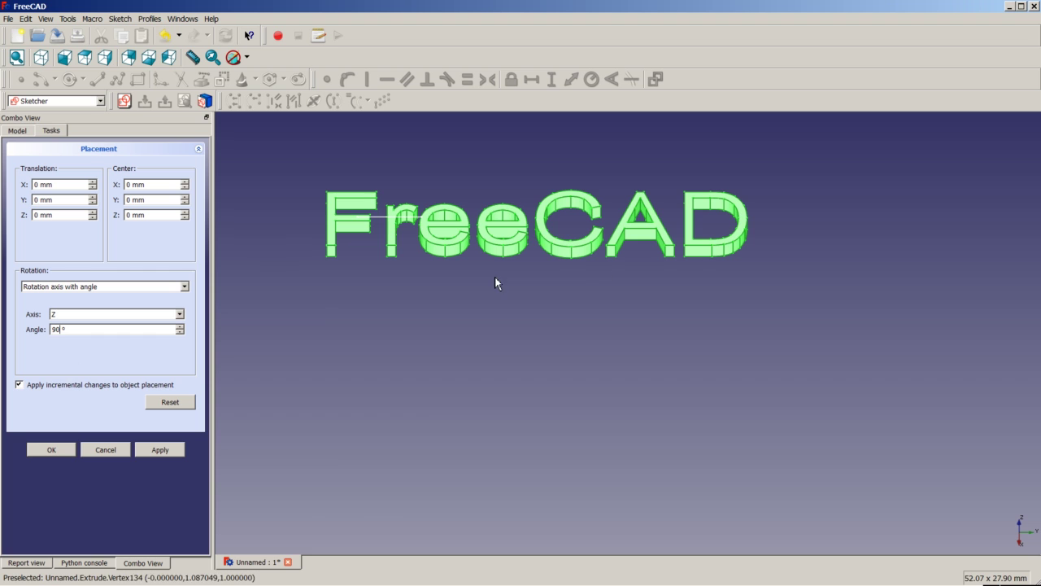
left_click(162, 456)
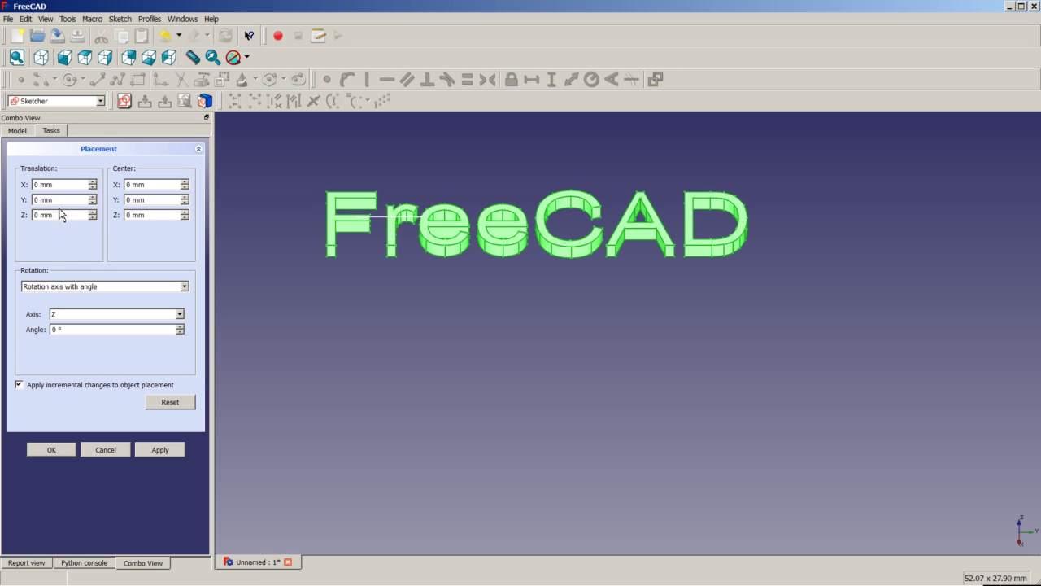
Add a 45° rotation about the Y axis and confirm the placement.
left_click(68, 316)
left_click(68, 335)
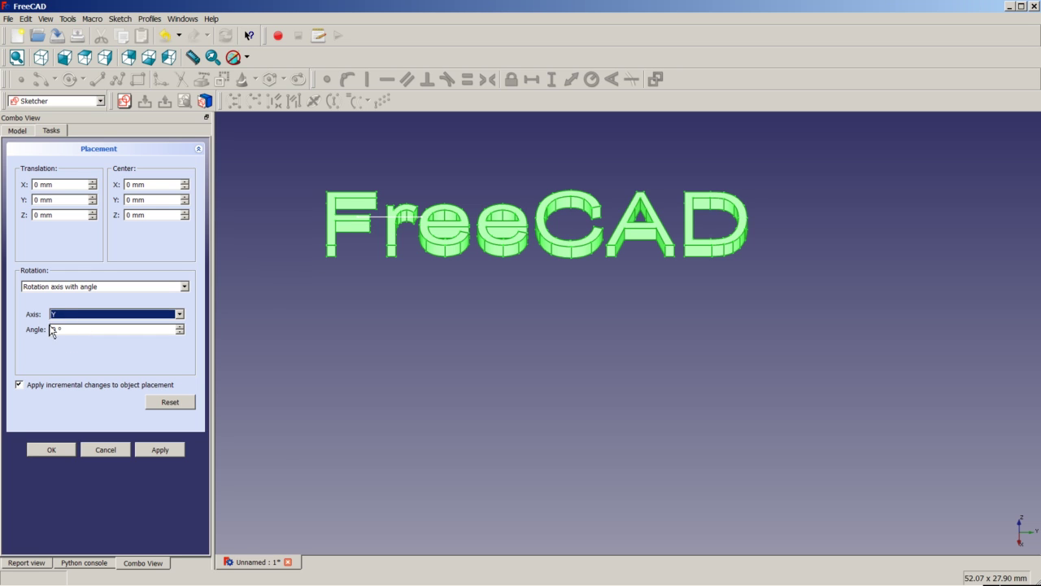
left_click(50, 328)
type("45")
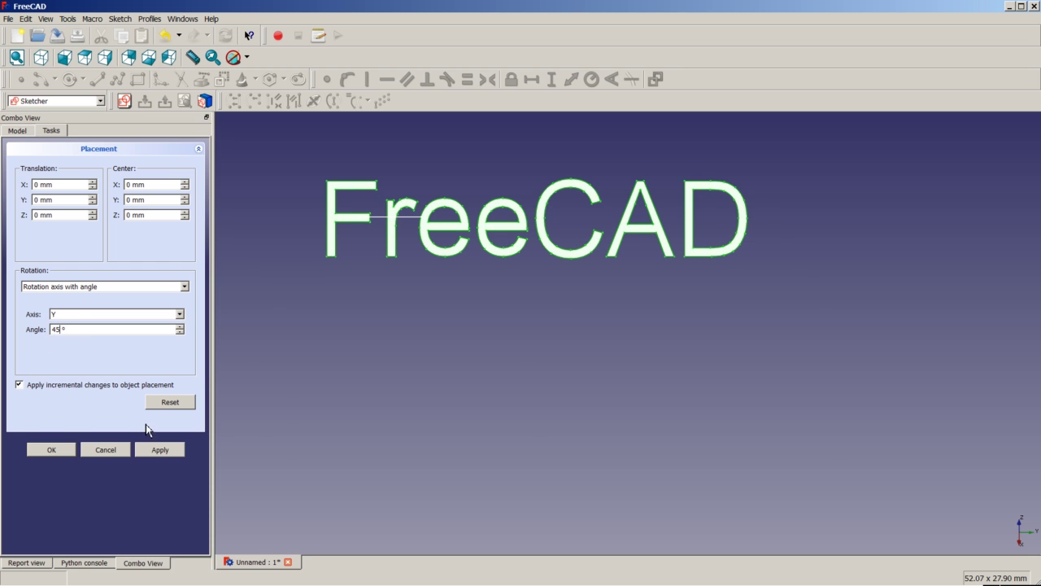
left_click(54, 452)
left_click(419, 407)
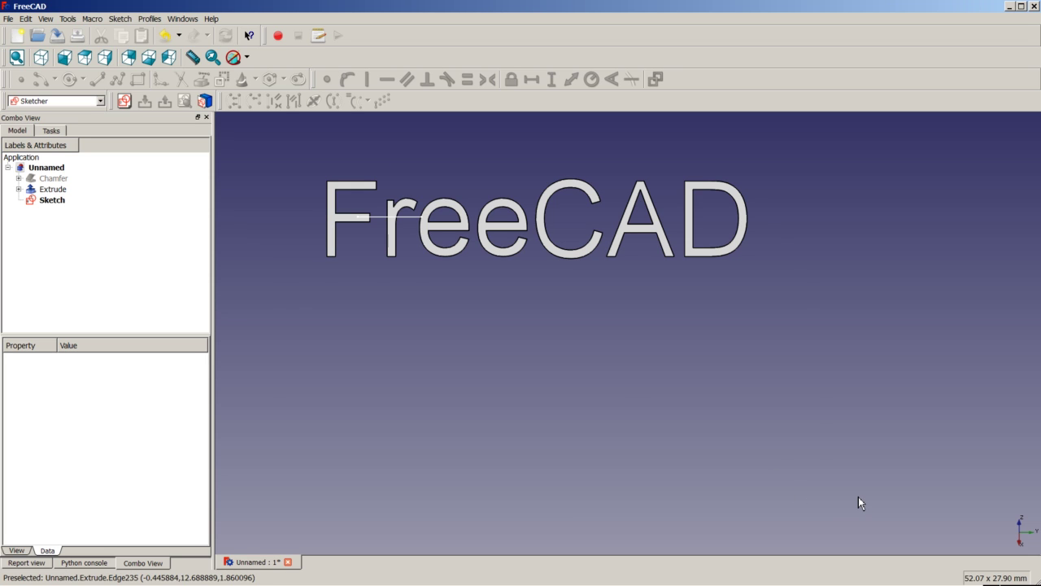
Switch to the Draft workbench from the workbench list.
key("Escape")
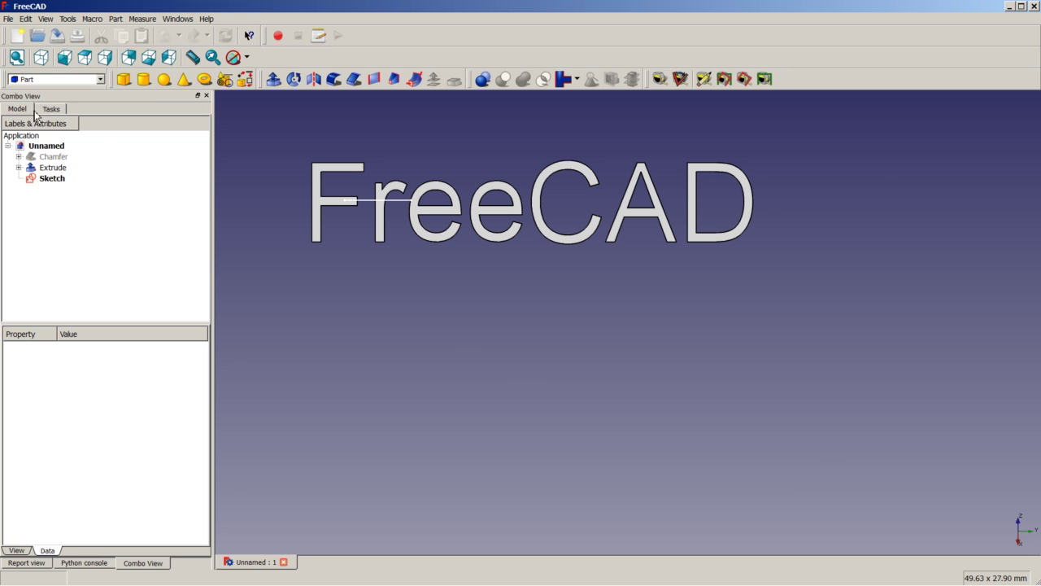
left_click(100, 79)
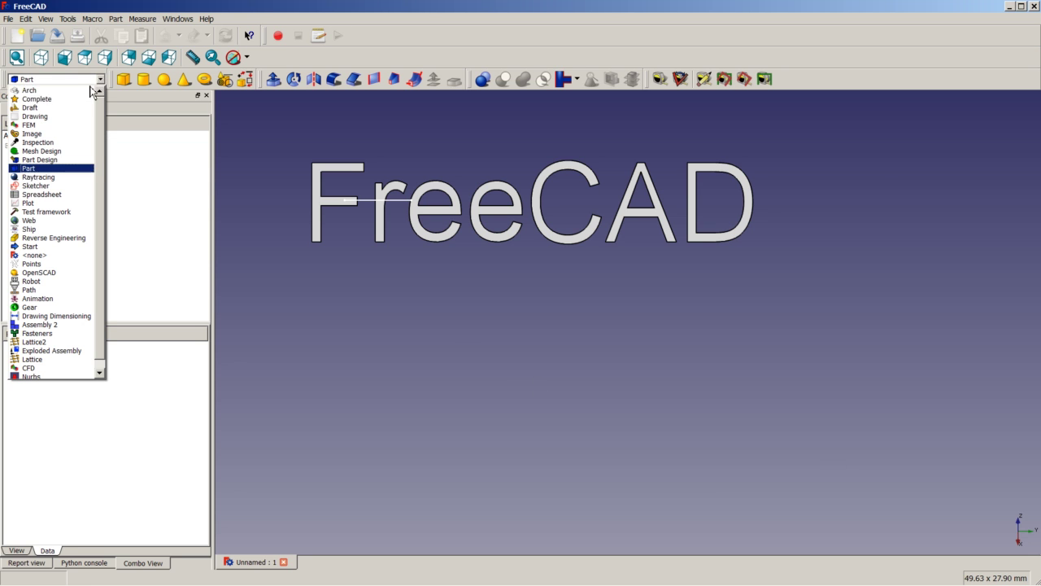
left_click(52, 107)
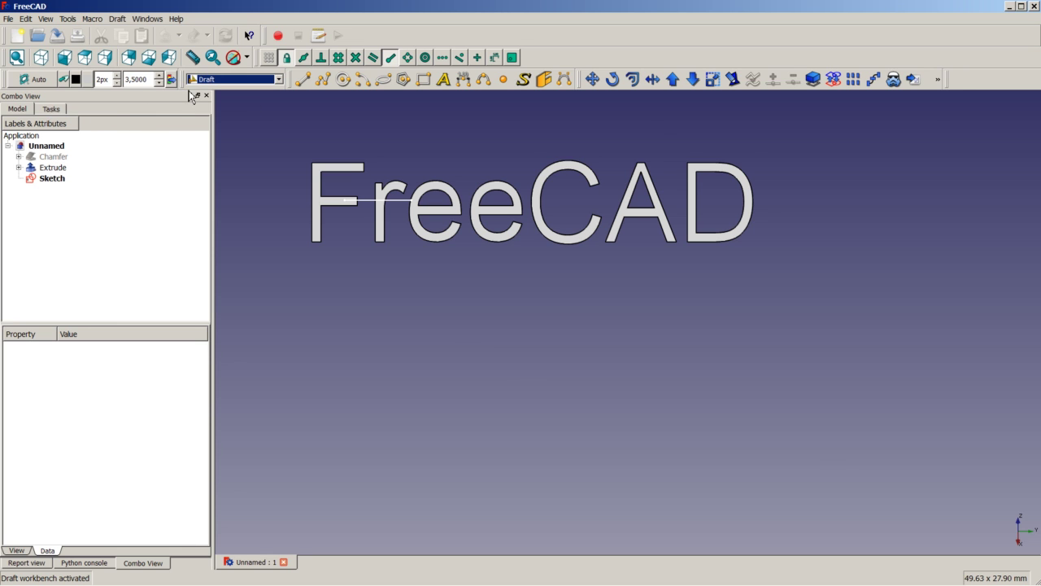
left_click(26, 19)
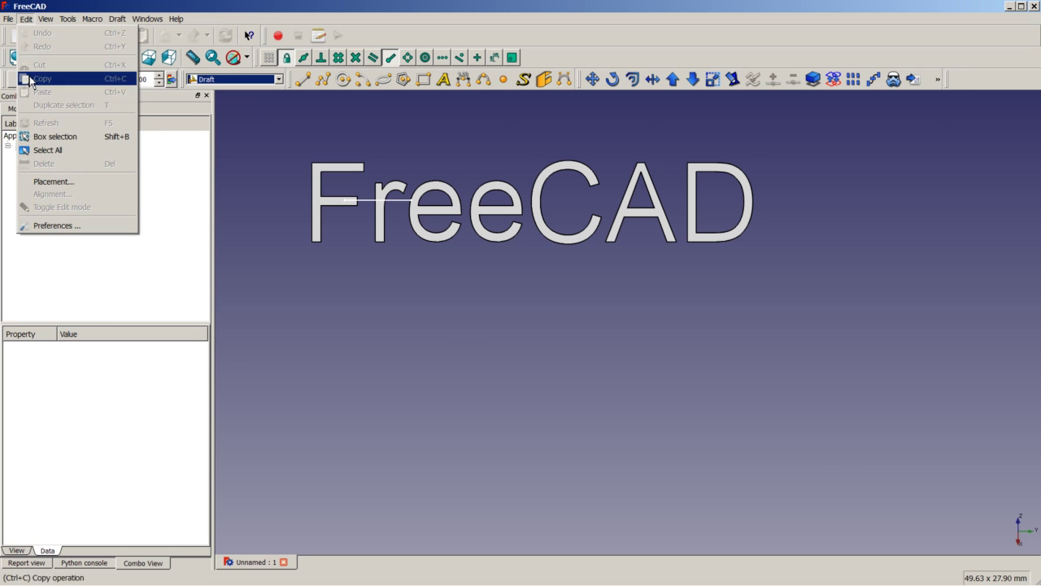
left_click(58, 226)
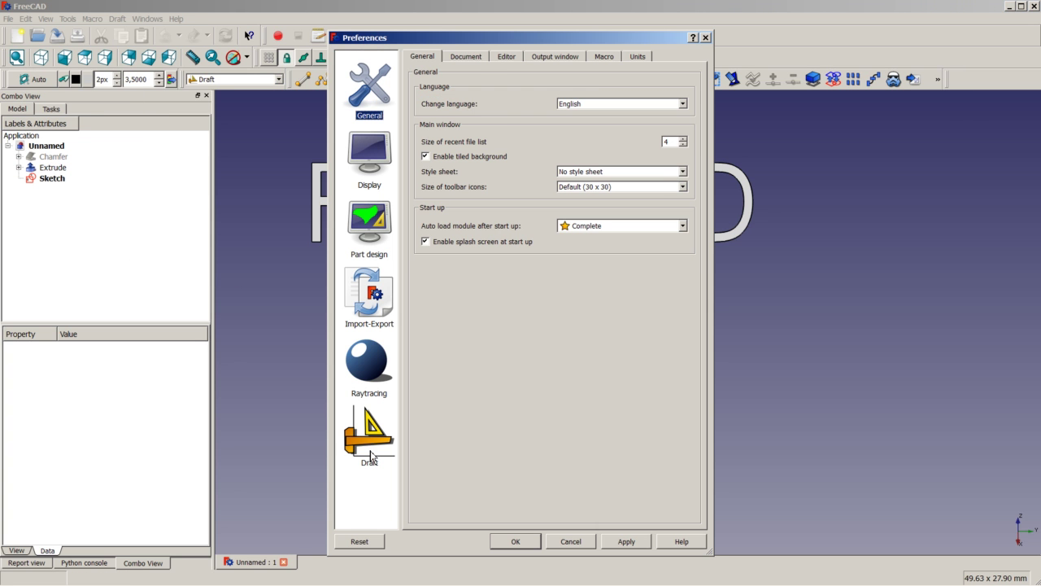
left_click(372, 453)
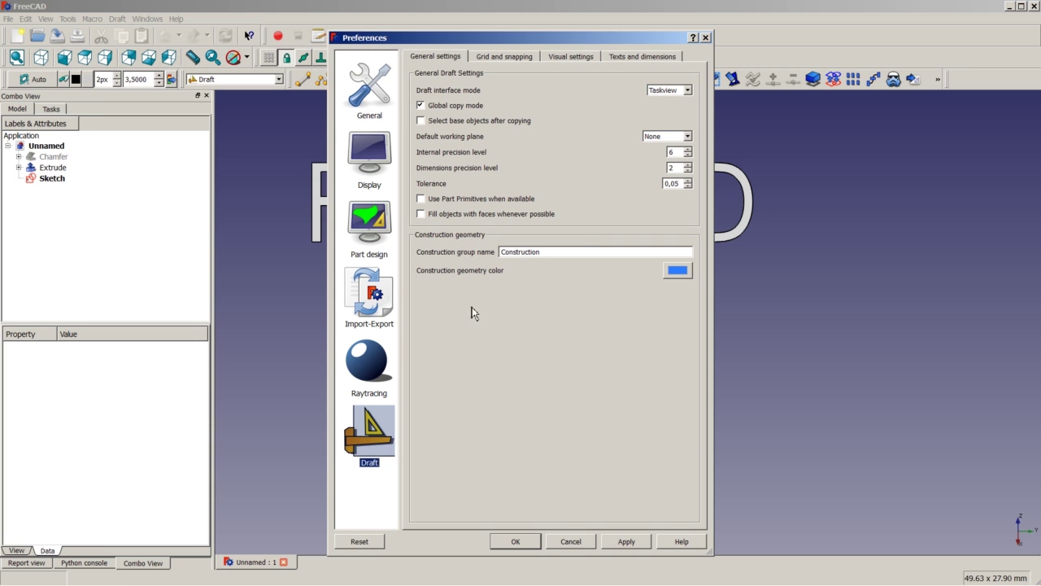
left_click(635, 58)
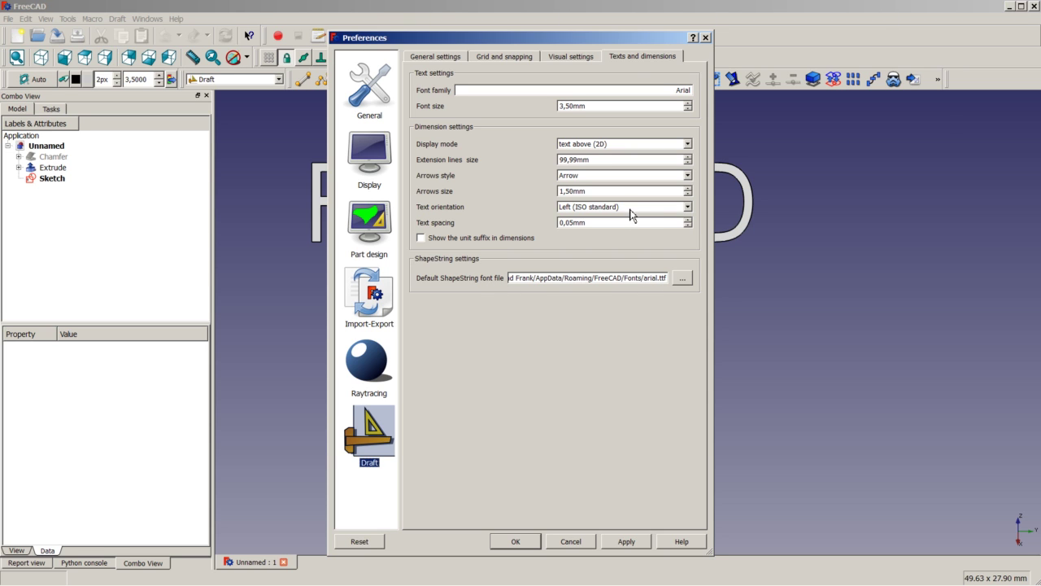
left_click(510, 59)
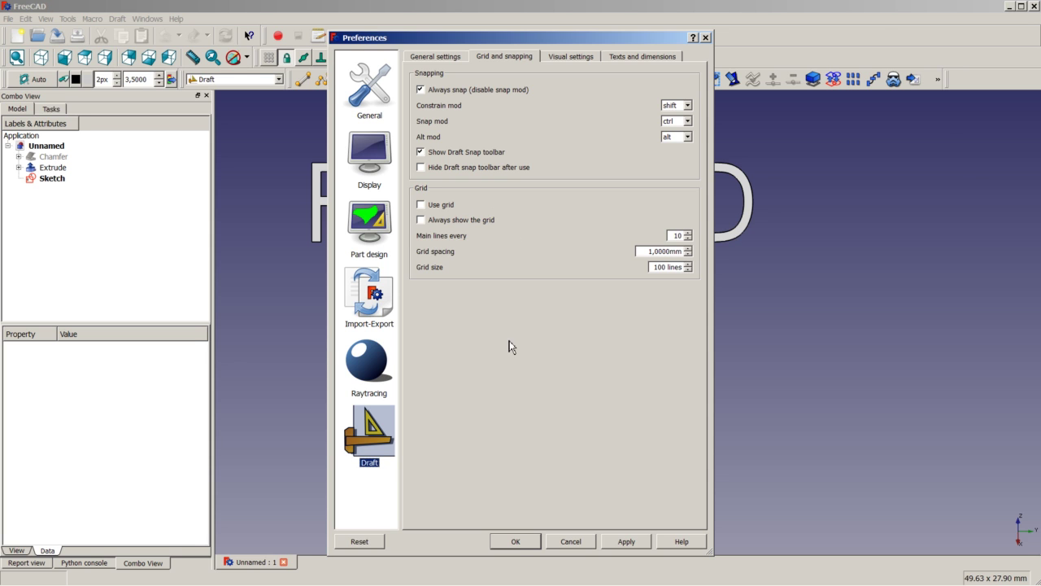
left_click(516, 541)
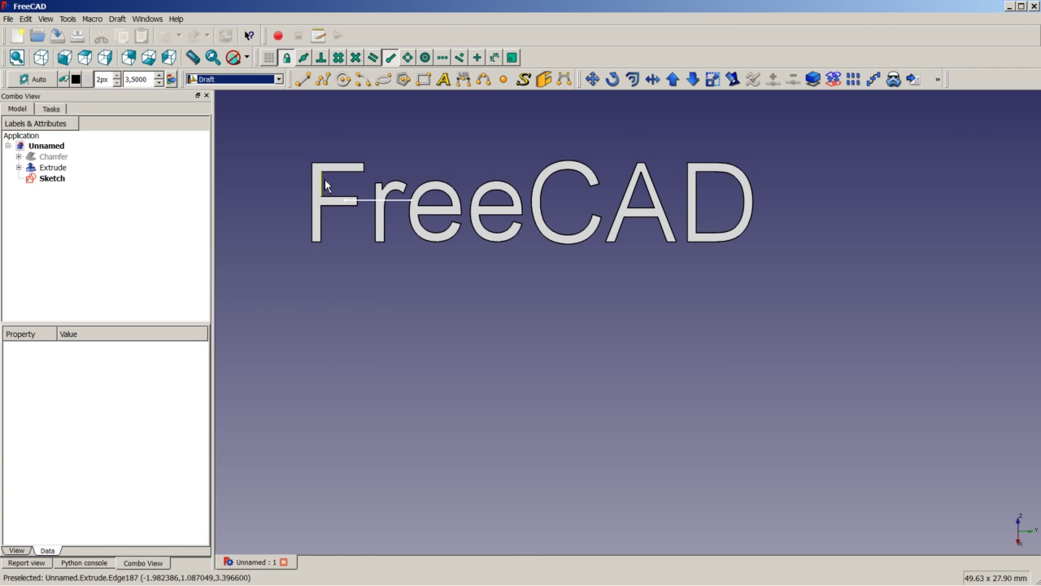
Make the hidden Chamfer block visible again.
middle_click_drag(346, 207, 412, 254)
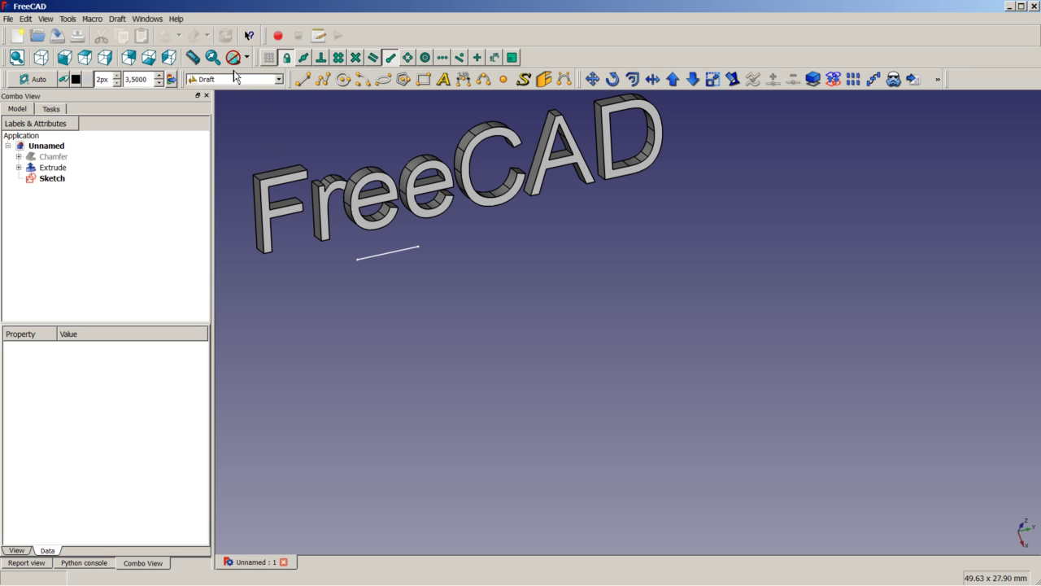
right_click(55, 158)
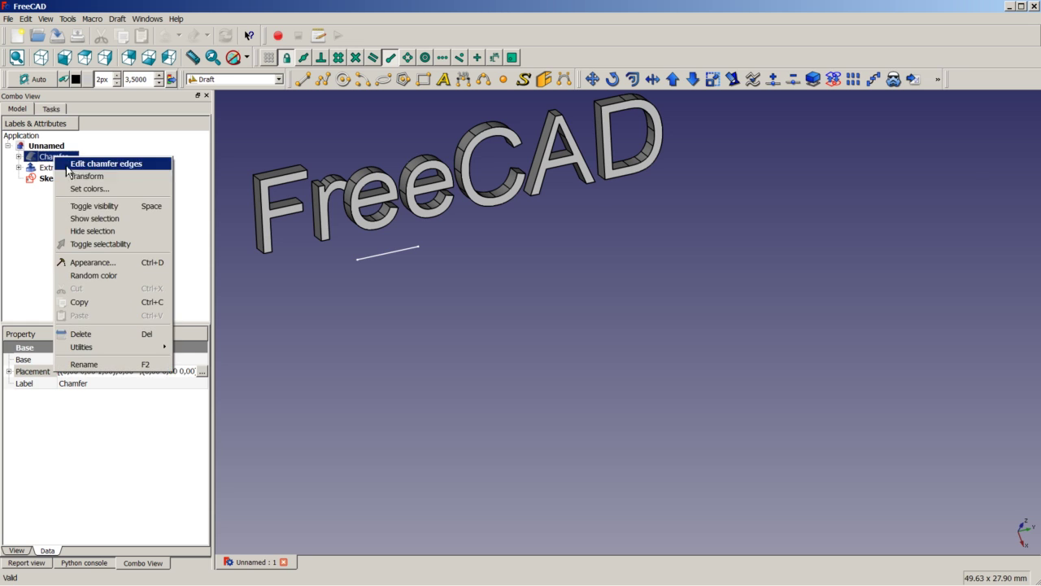
left_click(90, 209)
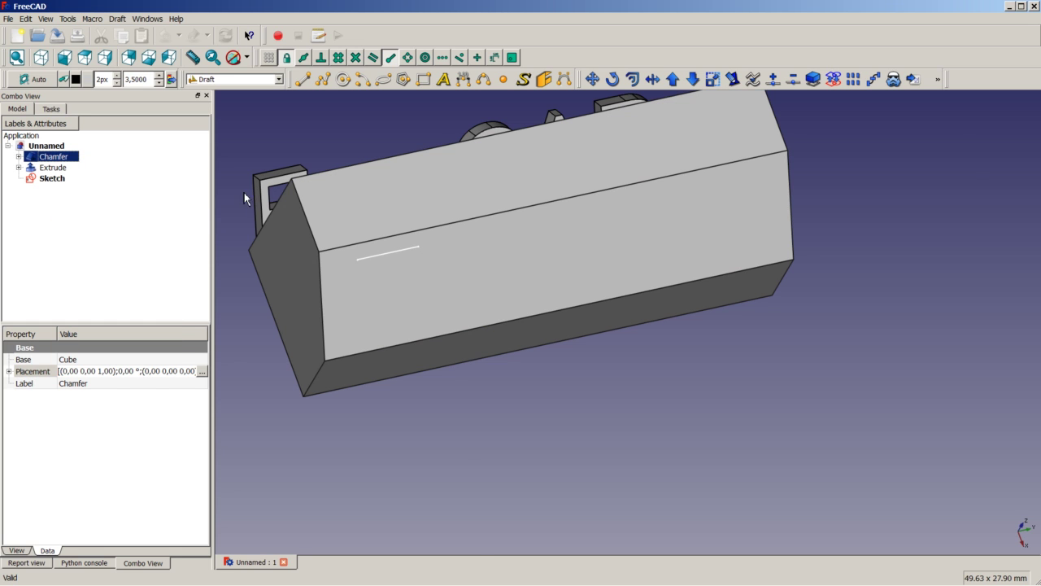
Set the draw style to Wireframe and orbit toward the F.
left_click(246, 57)
left_click(259, 116)
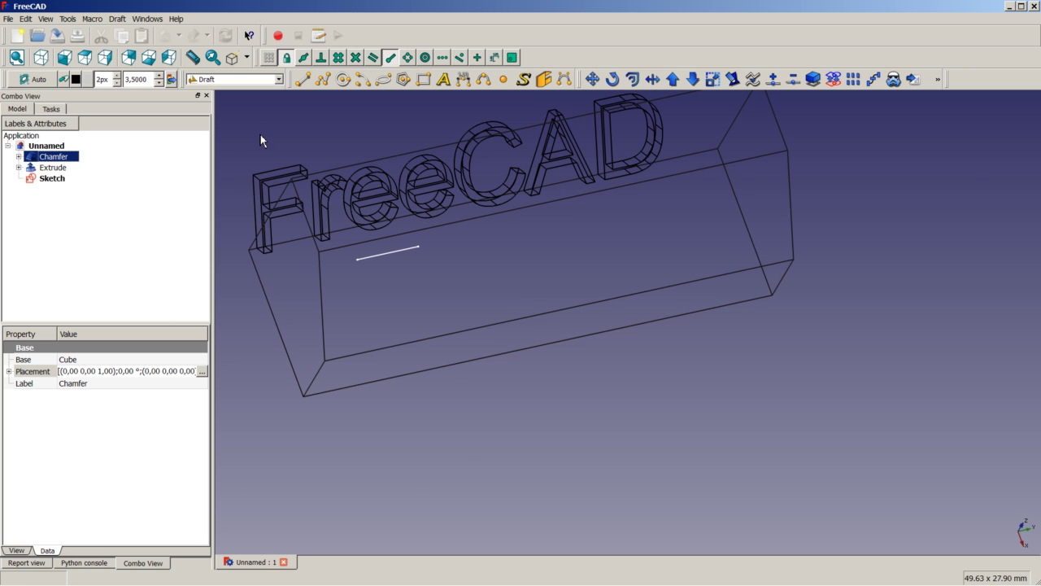
scroll(263, 155, "up", 5)
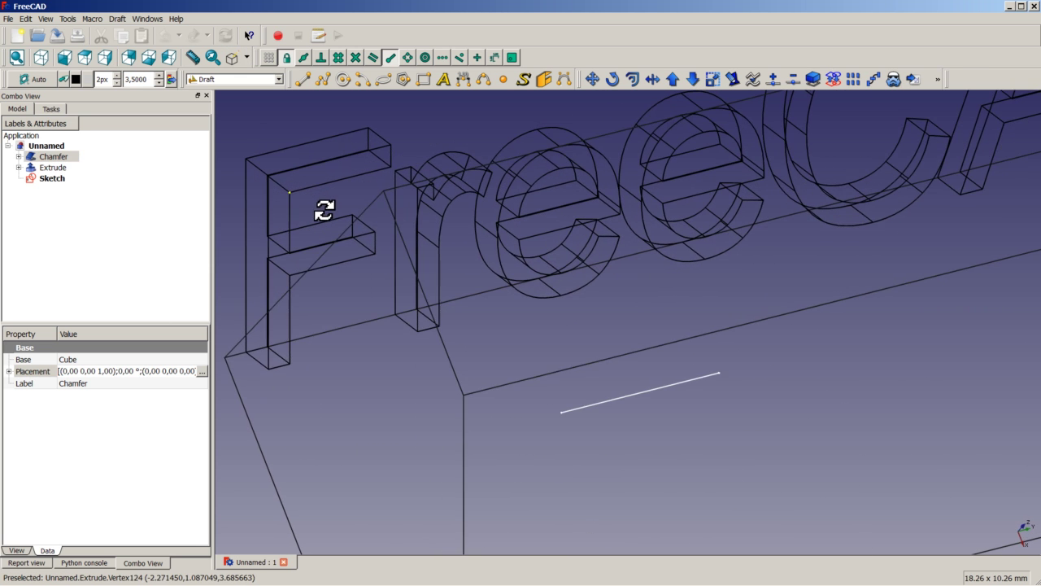
middle_click_drag(324, 210, 266, 196)
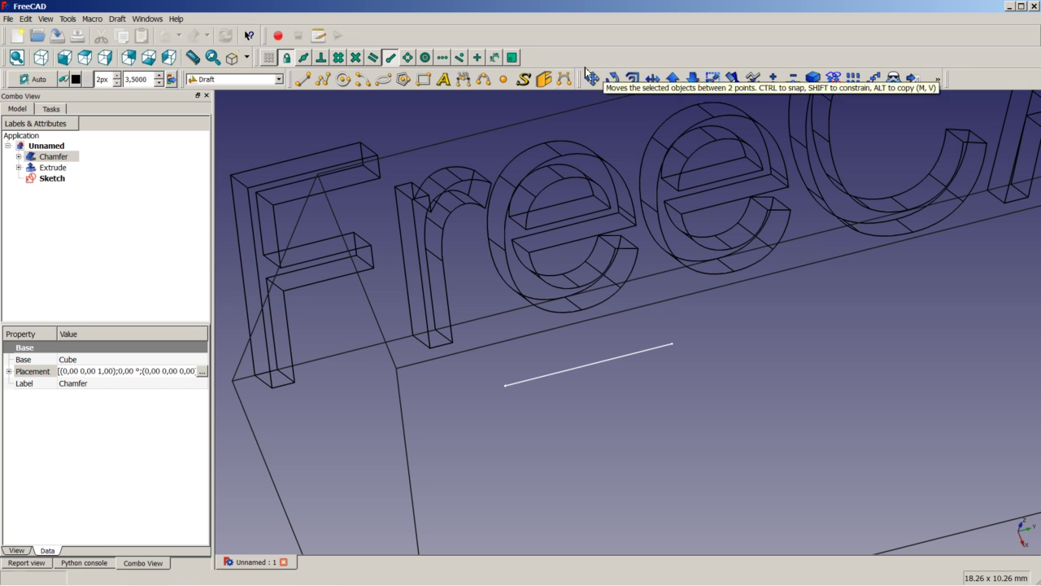
Draft Move the Extrude lettering from the F's corner vertex onto the sloped face.
left_click(73, 169)
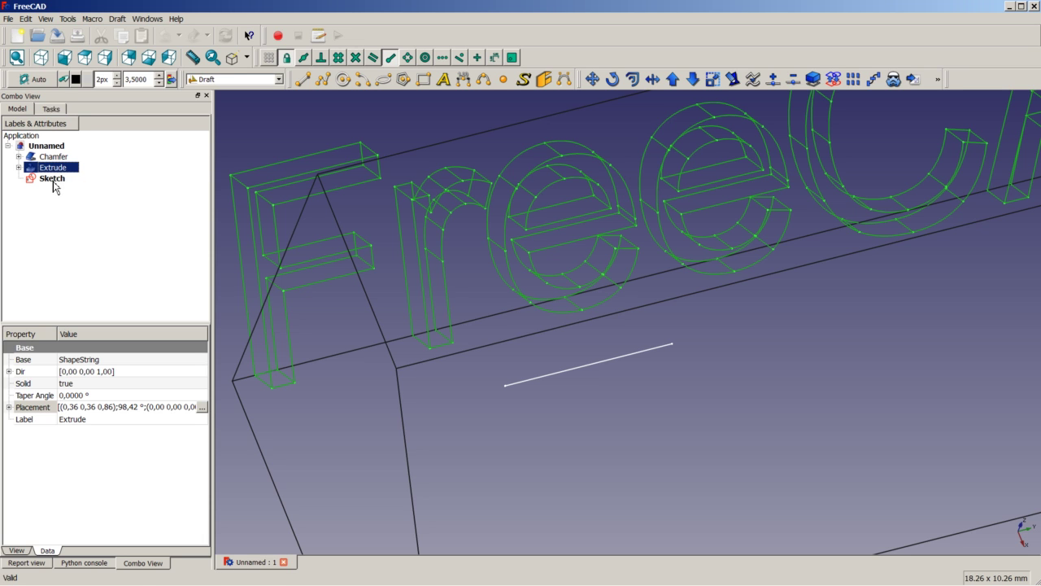
left_click(593, 79)
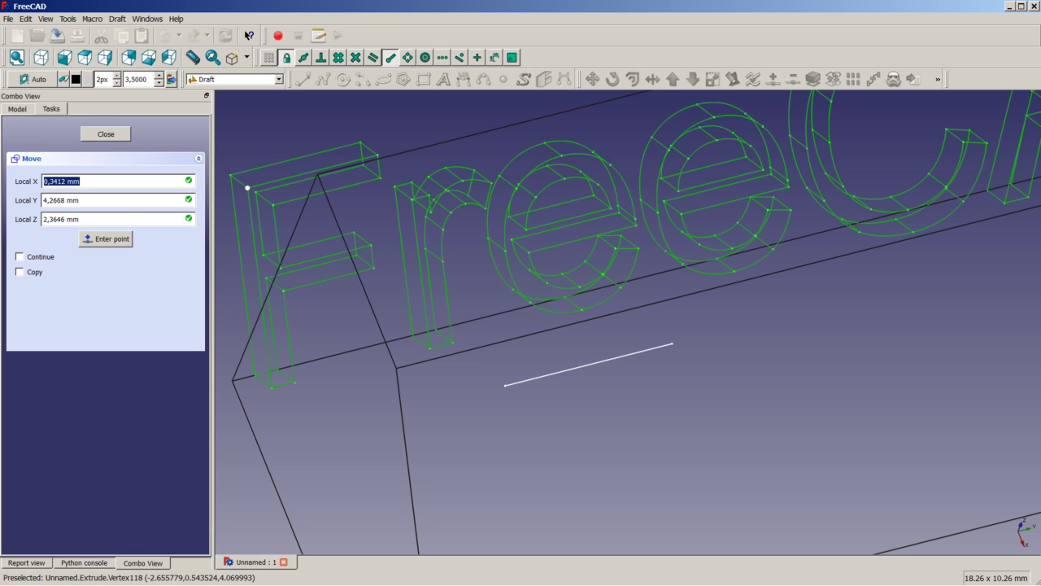
left_click(247, 187)
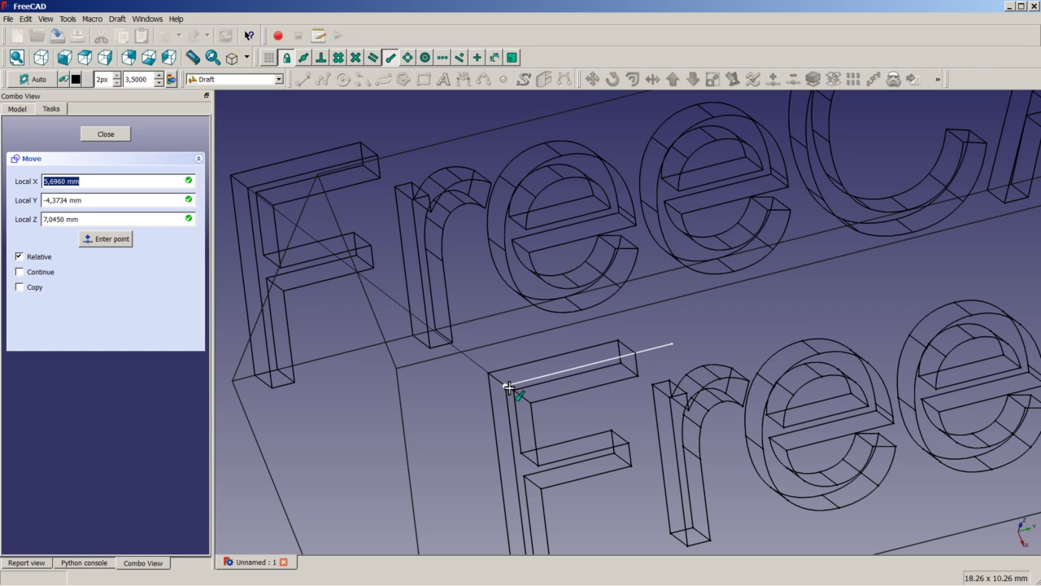
left_click(510, 387)
middle_click_drag(554, 389, 757, 350)
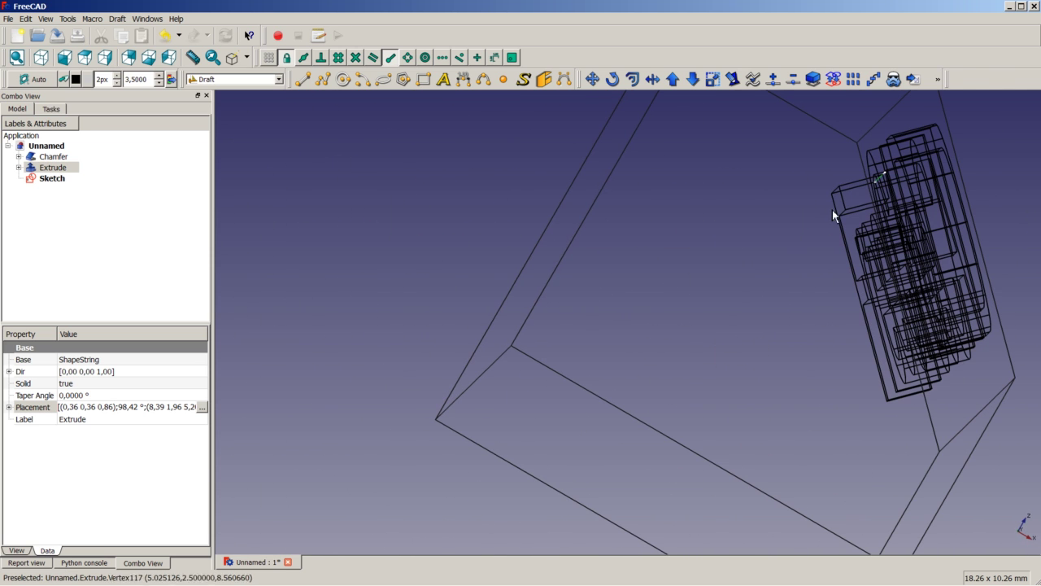
Switch to the Part workbench.
middle_click_drag(877, 232, 689, 280)
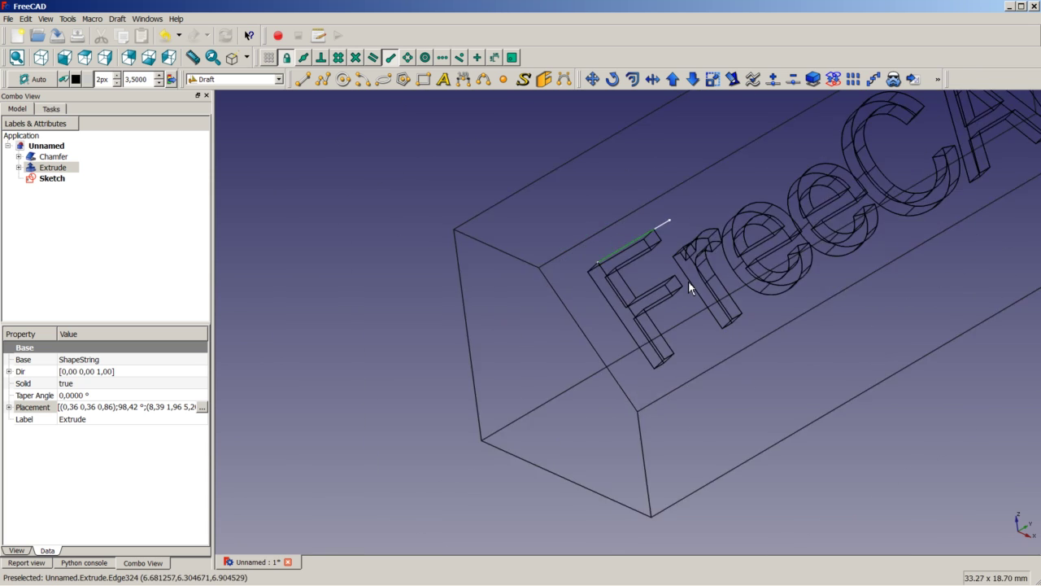
scroll(689, 280, "down", 5)
scroll(846, 205, "up", 3)
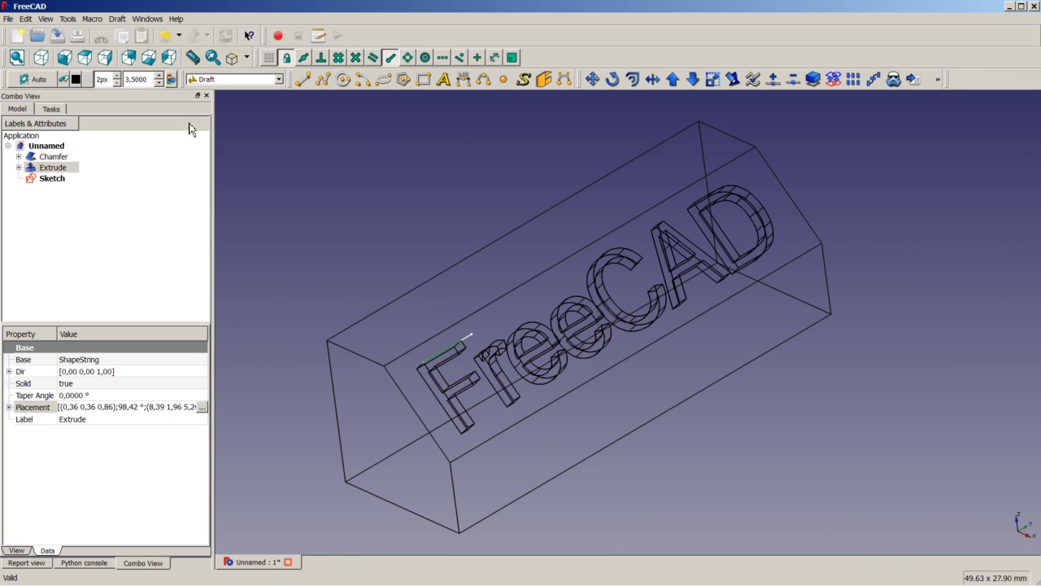
left_click(234, 79)
left_click(218, 169)
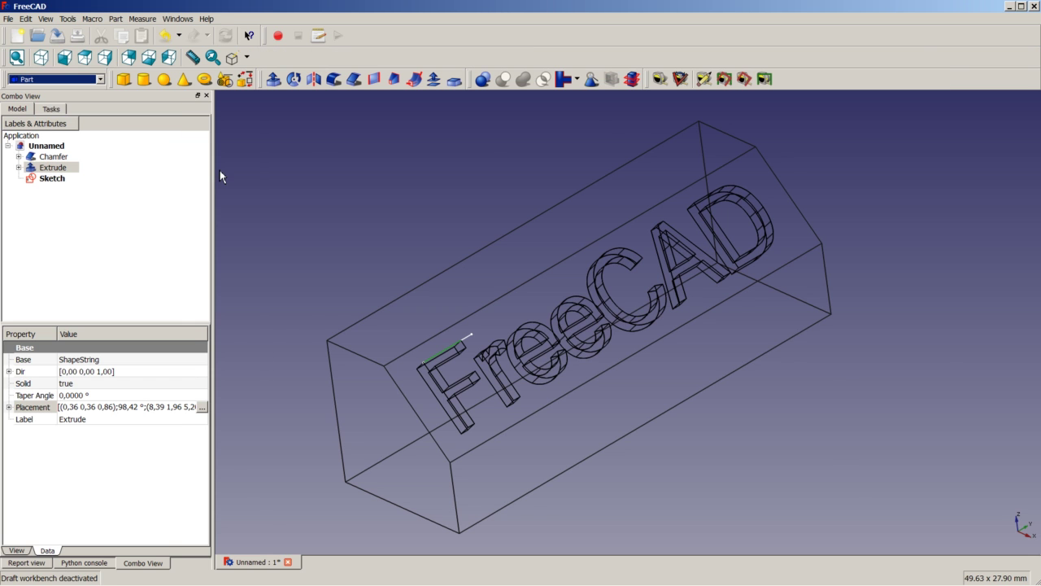
Boolean Cut the Extrude lettering from the Chamfer block.
left_click(47, 157)
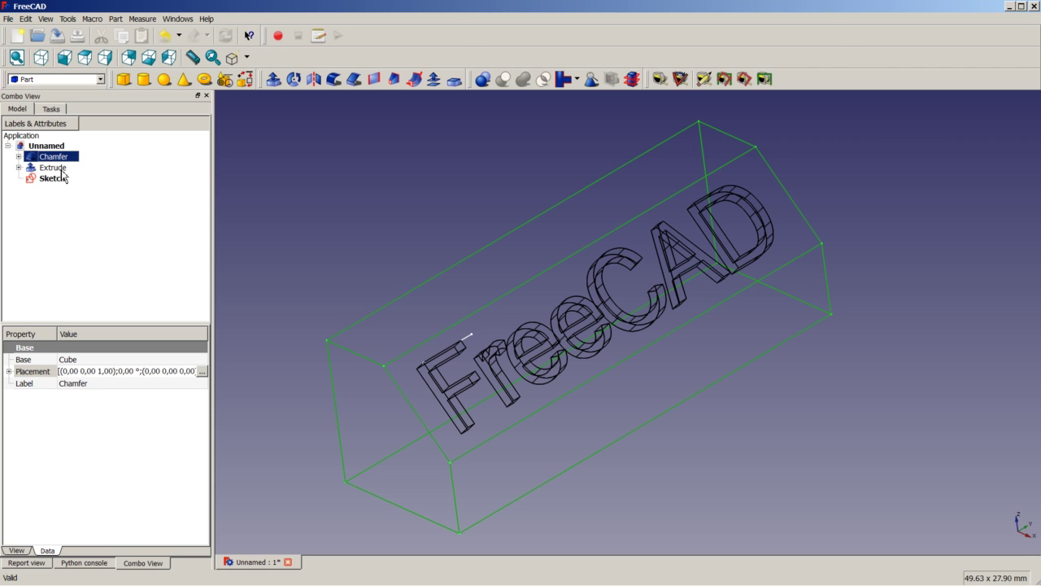
left_click(54, 168, "ctrl")
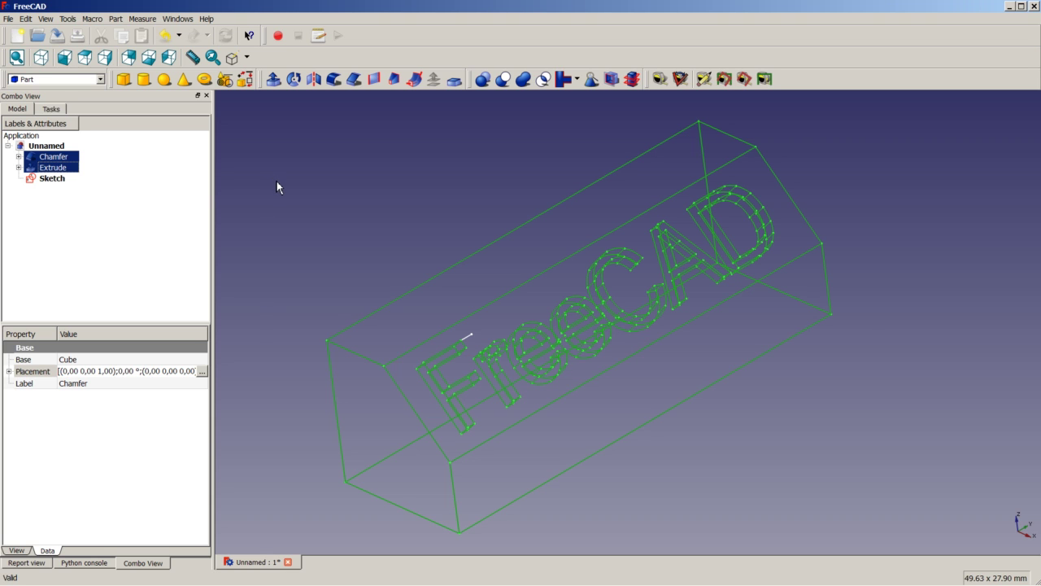
left_click(503, 79)
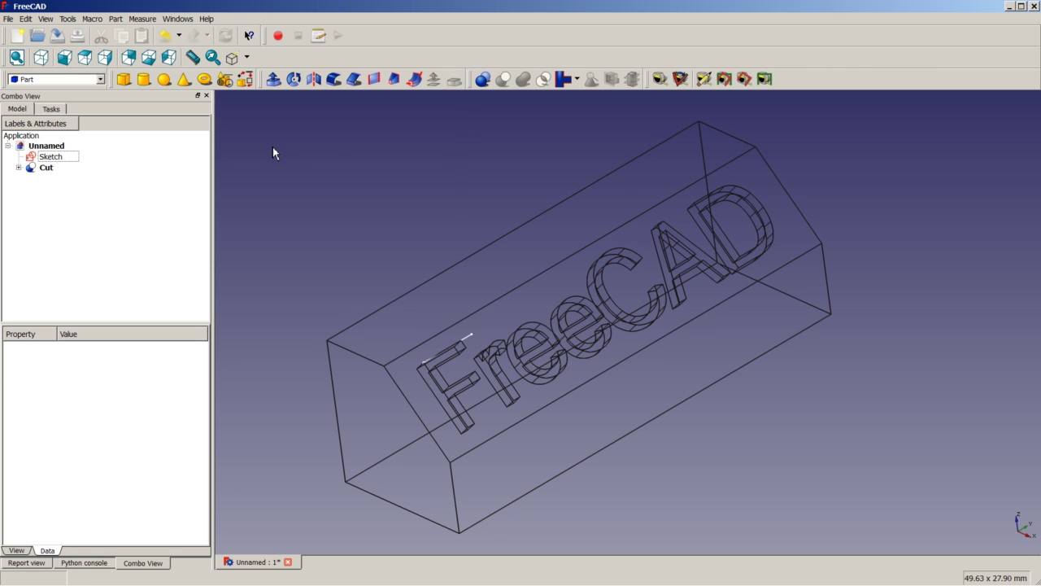
Set the draw style back to As is and orbit to inspect the engraved FreeCAD text.
left_click(247, 57)
left_click(249, 76)
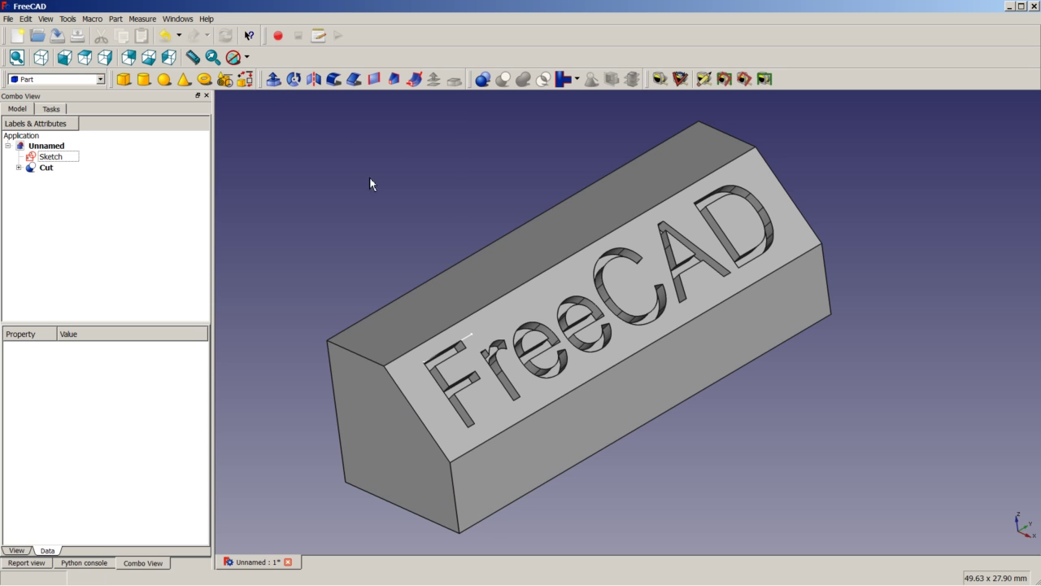
mouse_move(662, 272)
middle_mouse_down()
mouse_move(686, 284)
mouse_move(526, 282)
mouse_move(539, 263)
mouse_move(597, 331)
mouse_move(683, 308)
mouse_move(667, 279)
mouse_move(541, 281)
mouse_move(528, 295)
mouse_move(551, 240)
mouse_move(599, 284)
mouse_move(609, 249)
mouse_move(595, 260)
mouse_move(672, 294)
mouse_move(609, 272)
mouse_move(739, 262)
mouse_move(764, 328)
mouse_move(734, 330)
middle_mouse_up()
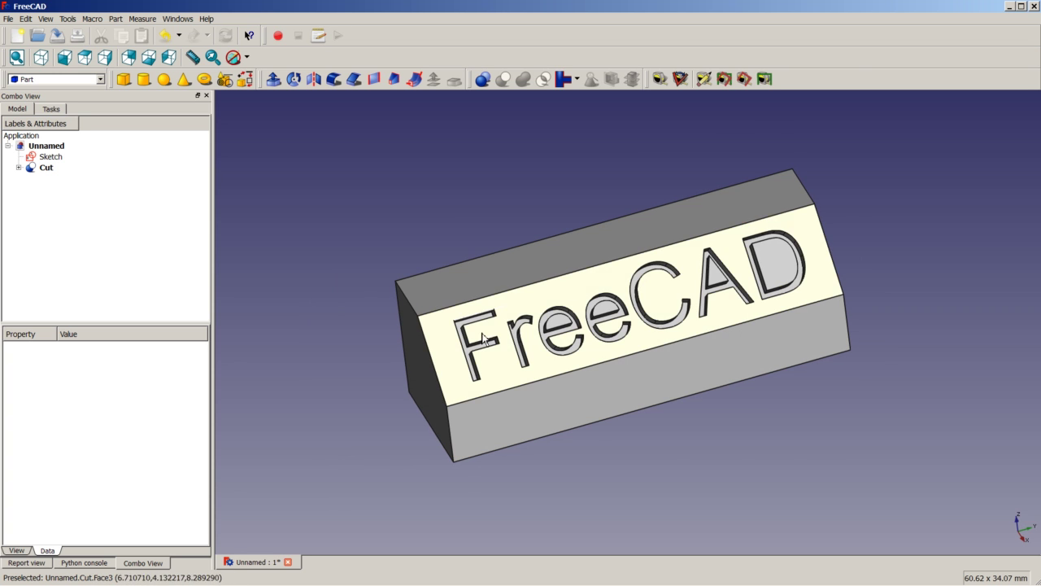
scroll(522, 296, "down", 3)
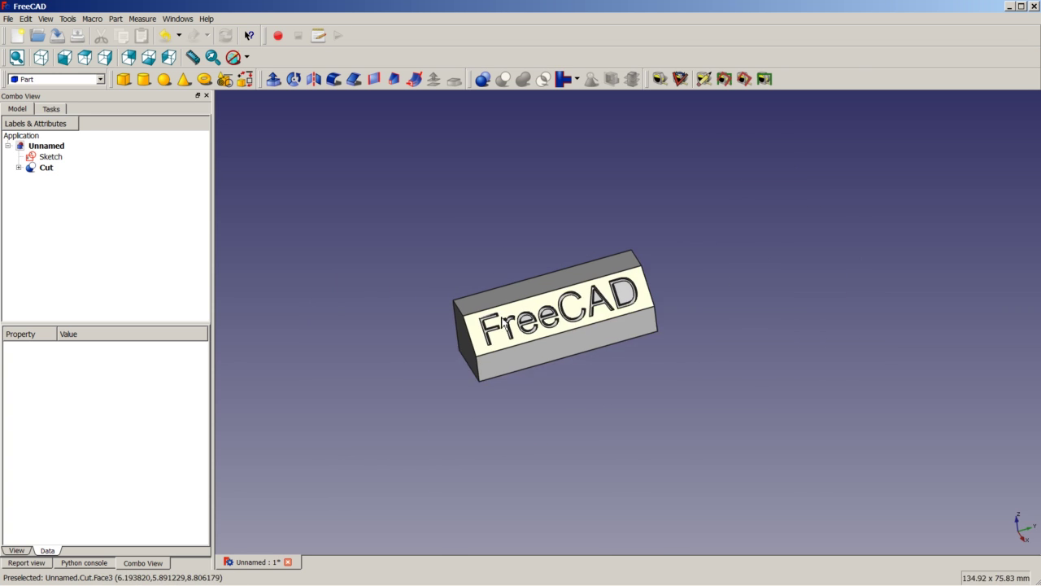
scroll(522, 297, "up", 5)
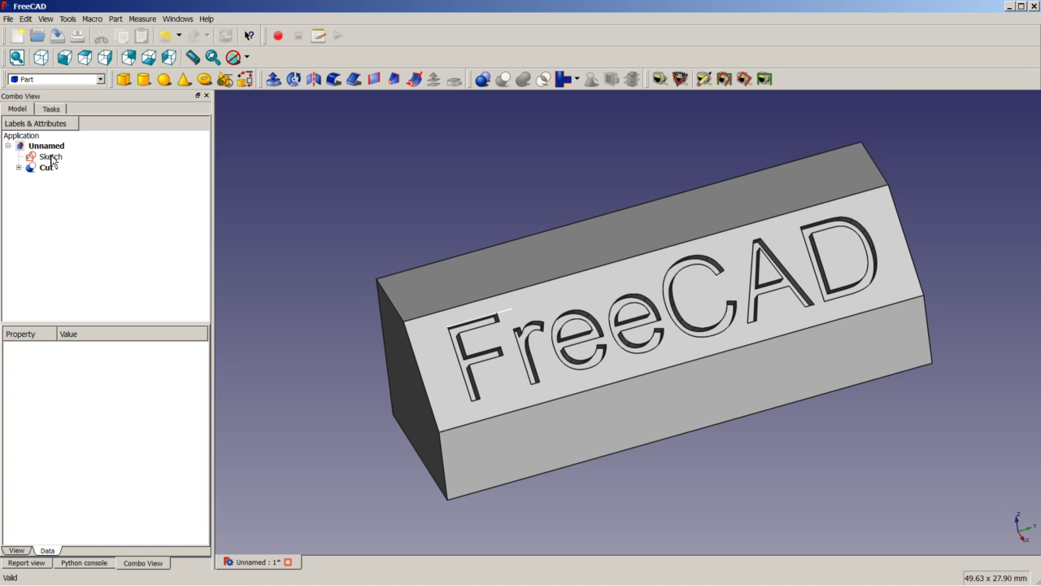